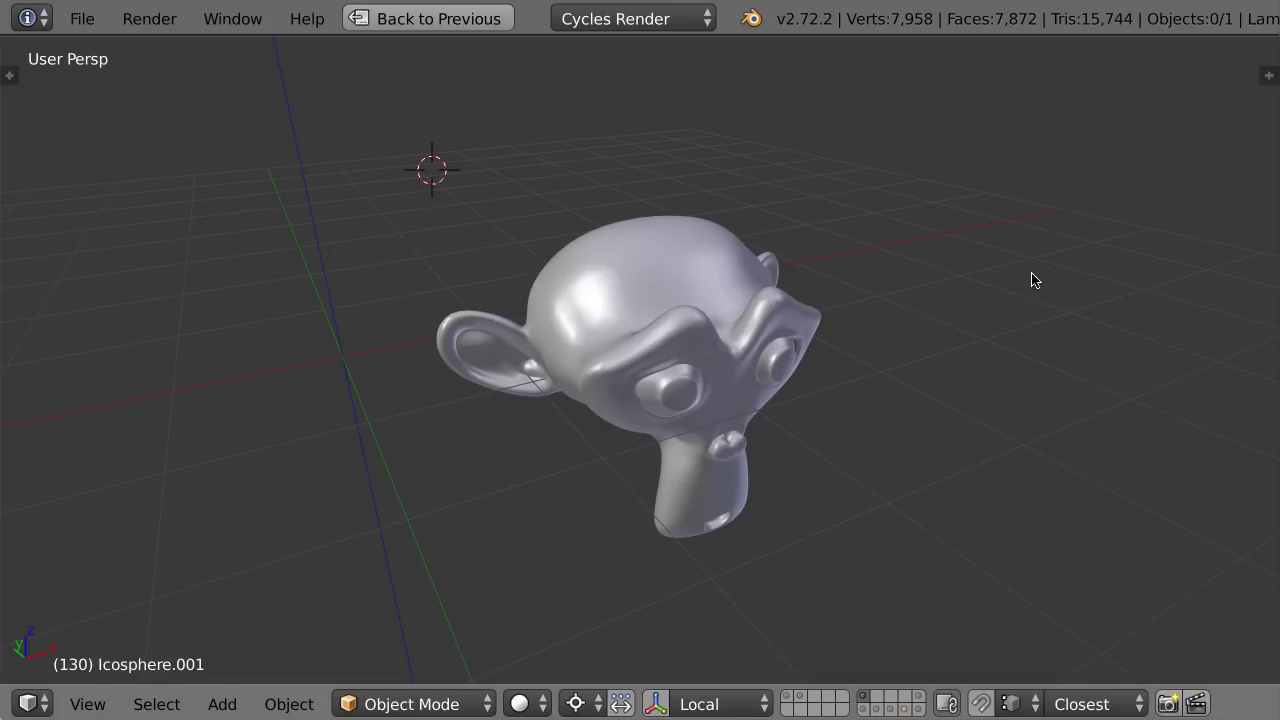
# - Select Suzanne.003 and inspect its 20-vertex, 5-face control mesh in Edit Mode from several angles
pyautogui.hotkey('shift', 'F10')
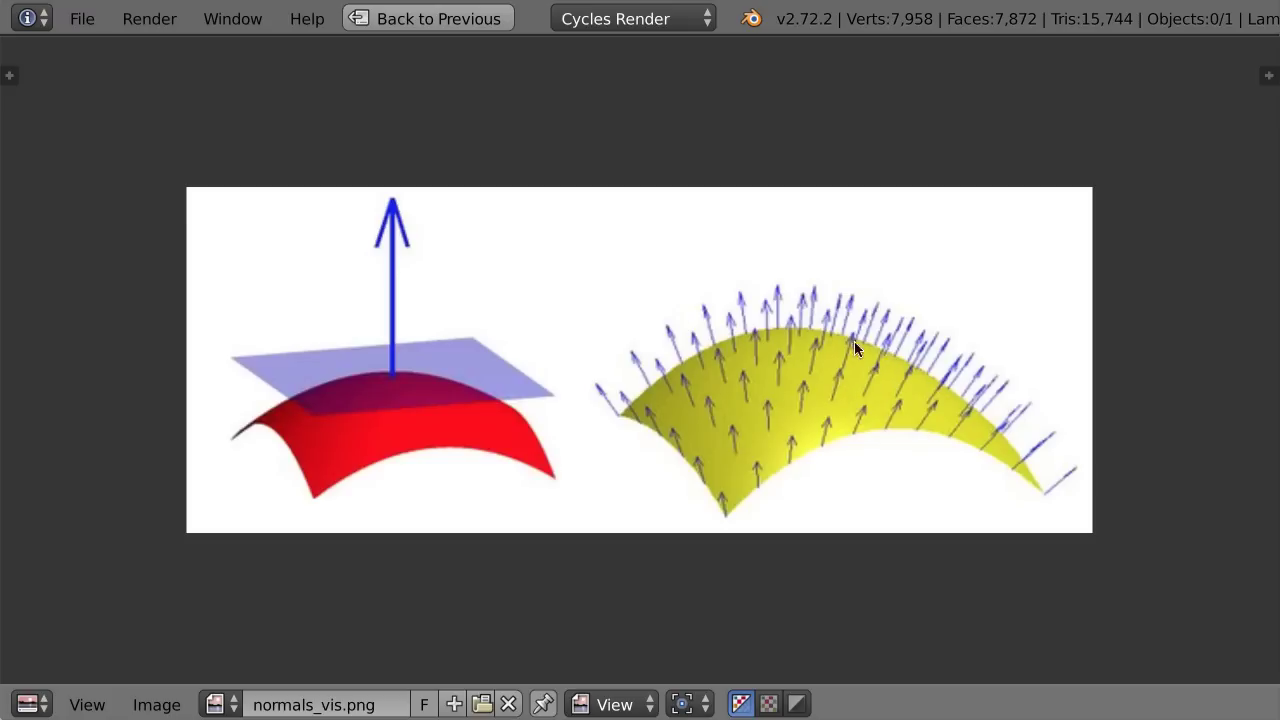
pyautogui.hotkey('shift', 'F5')
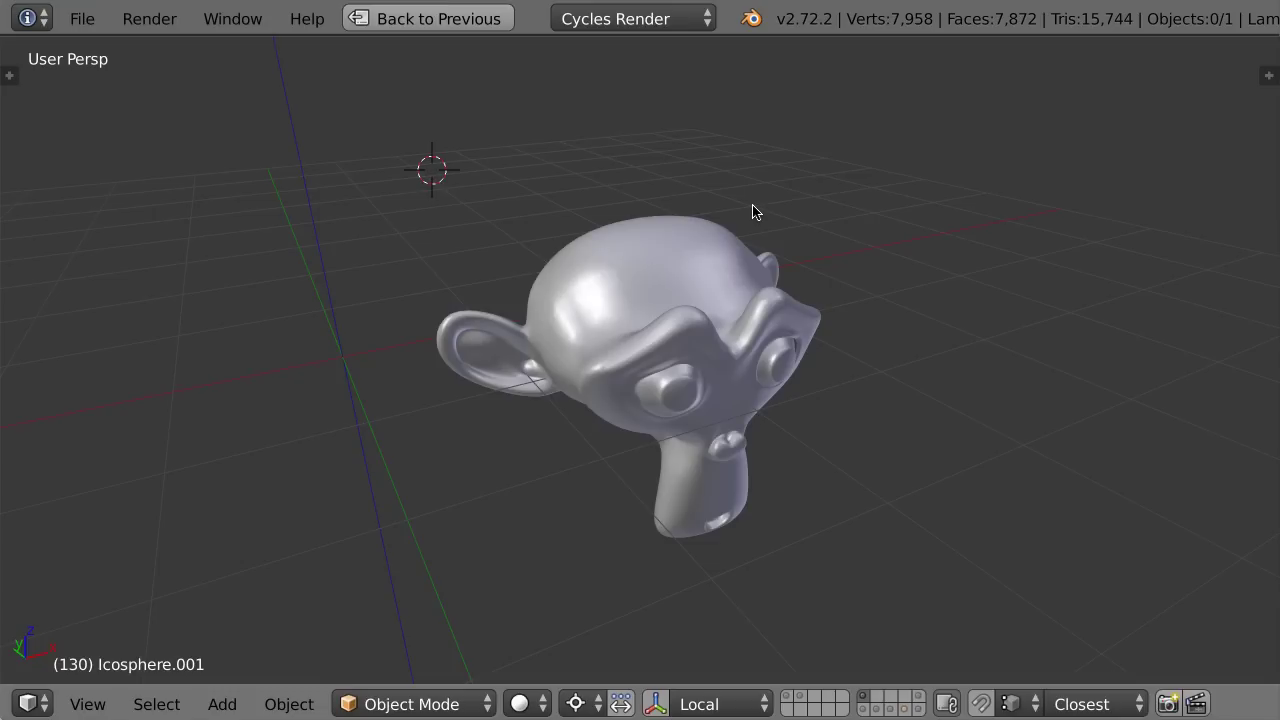
pyautogui.rightClick(766, 260)
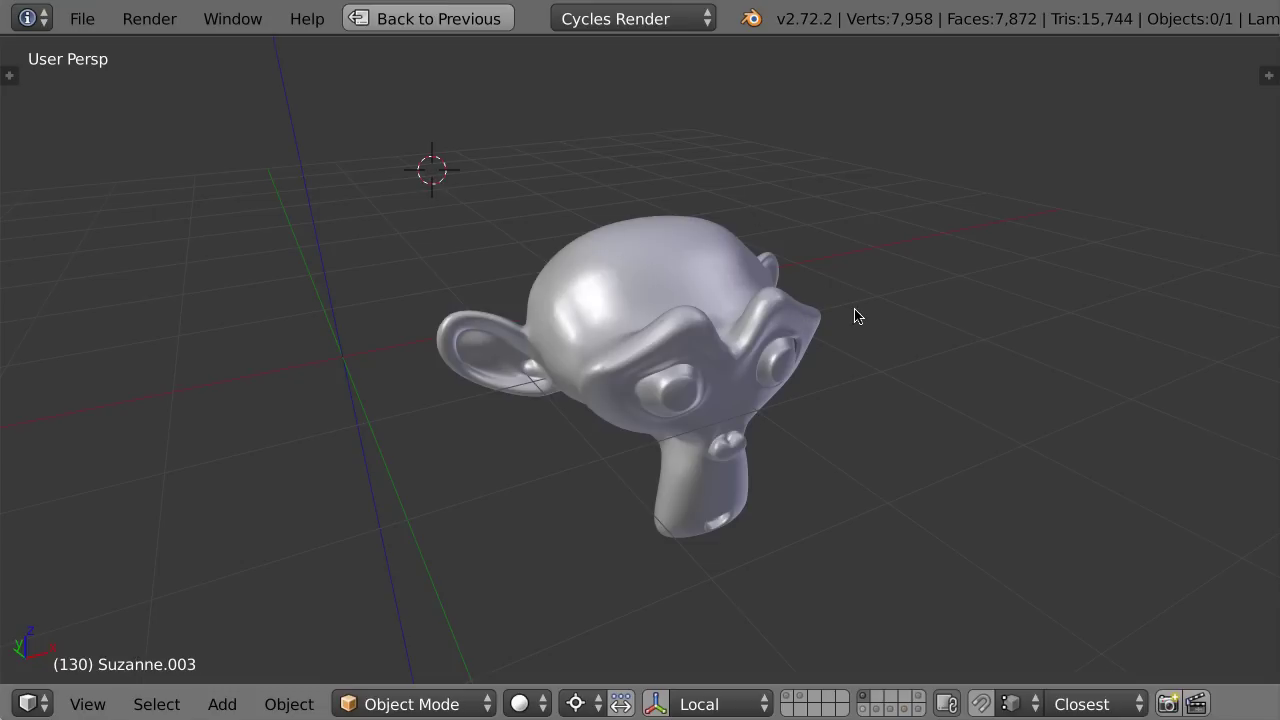
pyautogui.press('Tab')
pyautogui.moveTo(857, 314)
pyautogui.mouseDown(button='middle')
pyautogui.moveTo(777, 306)
pyautogui.moveTo(834, 328)
pyautogui.mouseUp(button='middle')
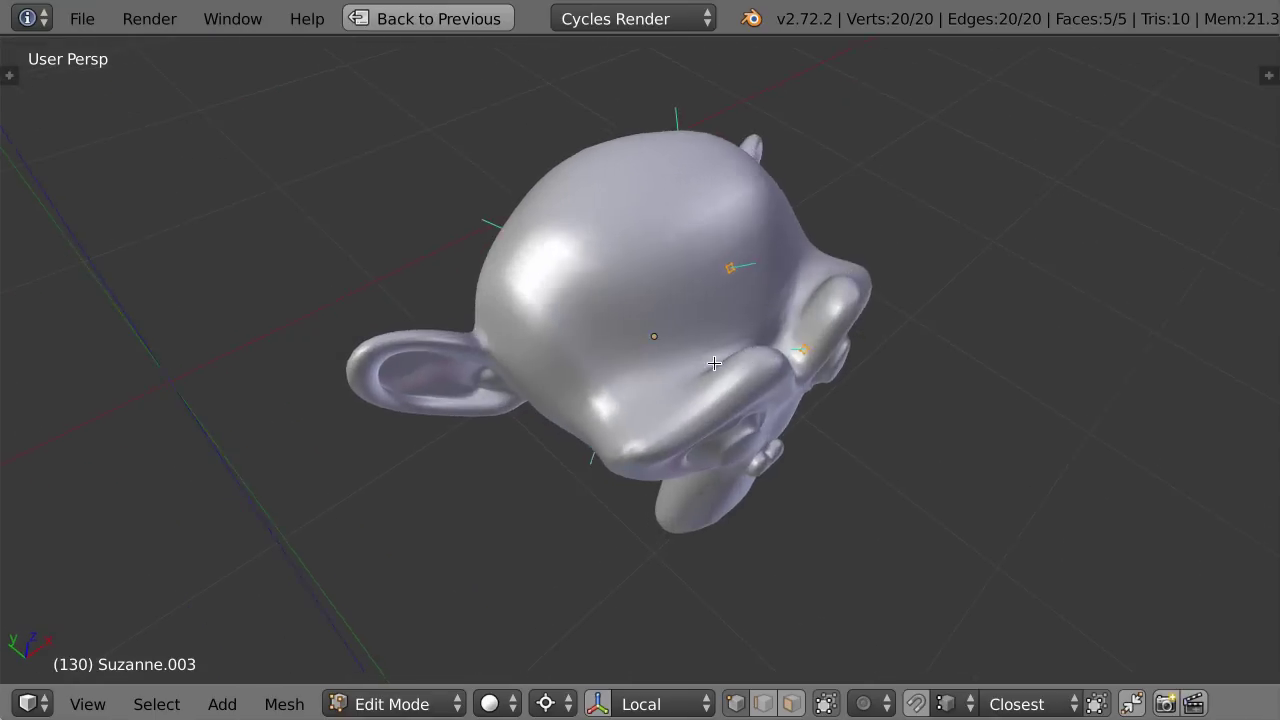
pyautogui.moveTo(669, 234)
pyautogui.mouseDown(button='middle')
pyautogui.moveTo(734, 306)
pyautogui.moveTo(643, 249)
pyautogui.moveTo(589, 121)
pyautogui.moveTo(766, 300)
pyautogui.mouseUp(button='middle')
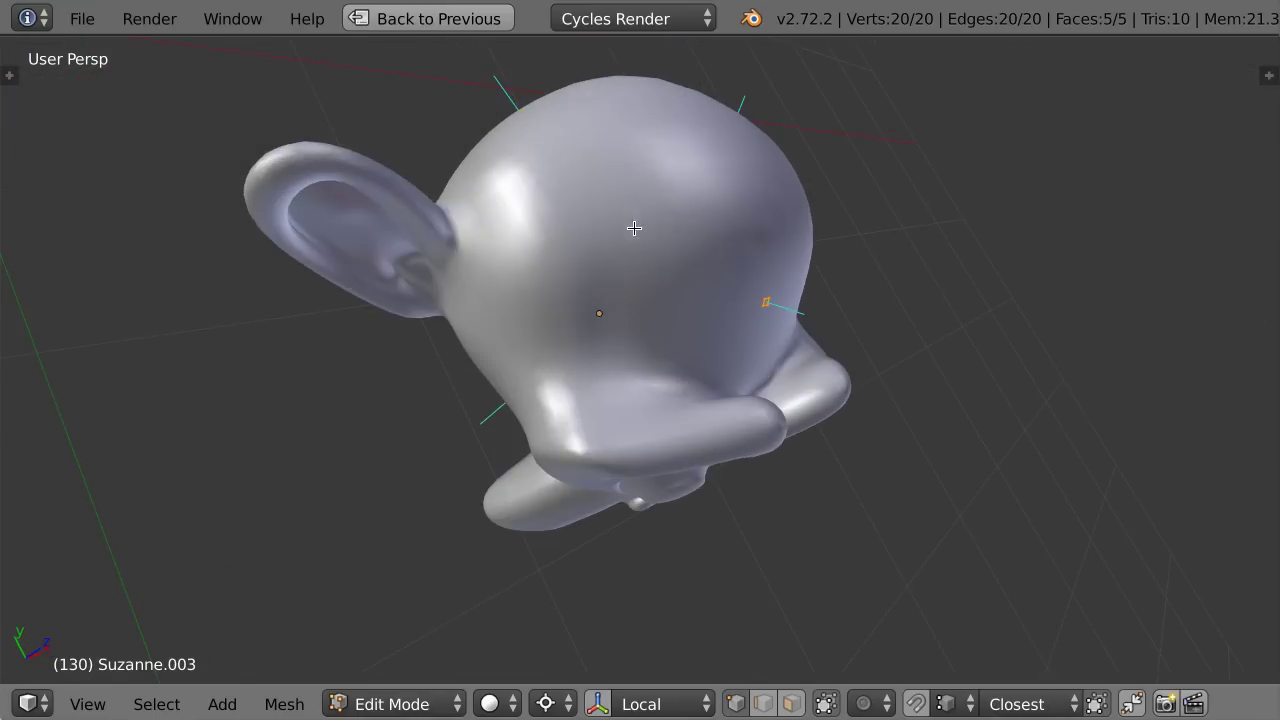
pyautogui.scroll(-3, 686, 309)
pyautogui.moveTo(686, 309); pyautogui.dragTo(795, 332, button='middle')
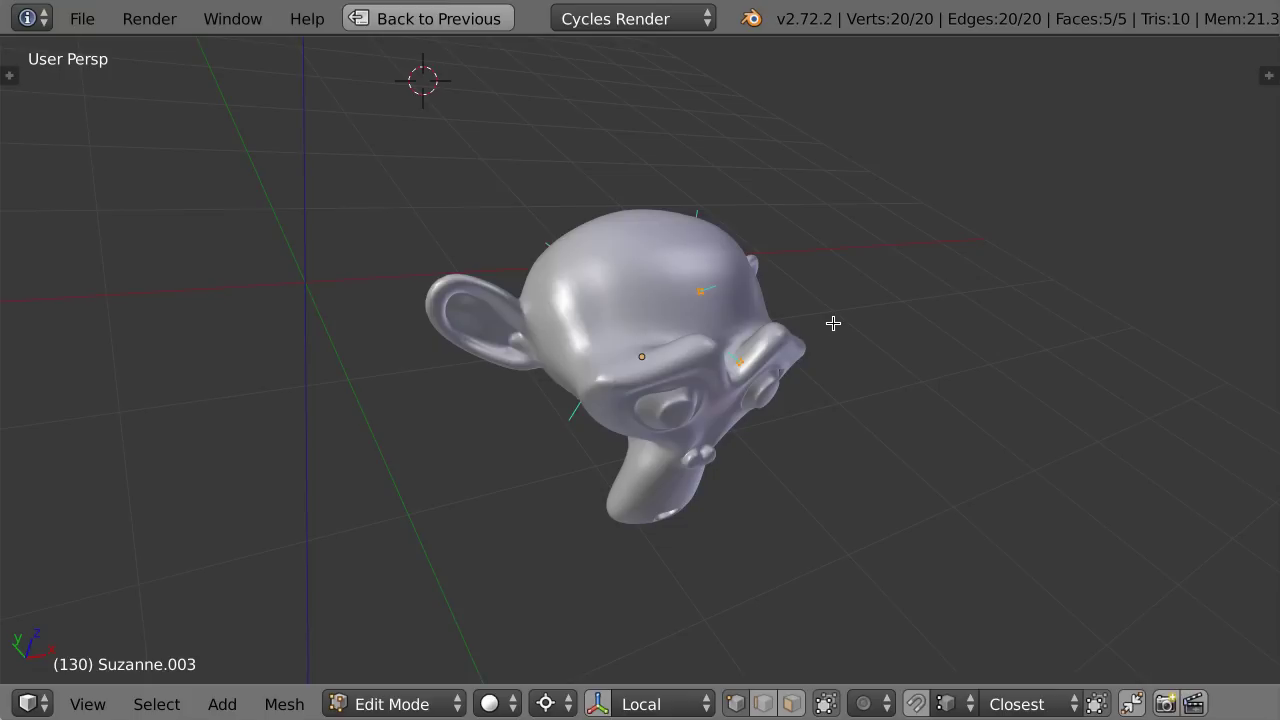
# - Return Suzanne.003 to Object Mode and view the five normal arrows on the smooth monkey head
pyautogui.press('Tab')
pyautogui.moveTo(833, 323)
pyautogui.mouseDown(button='middle')
pyautogui.moveTo(829, 417)
pyautogui.moveTo(663, 285)
pyautogui.moveTo(686, 223)
pyautogui.moveTo(757, 451)
pyautogui.moveTo(788, 383)
pyautogui.mouseUp(button='middle')
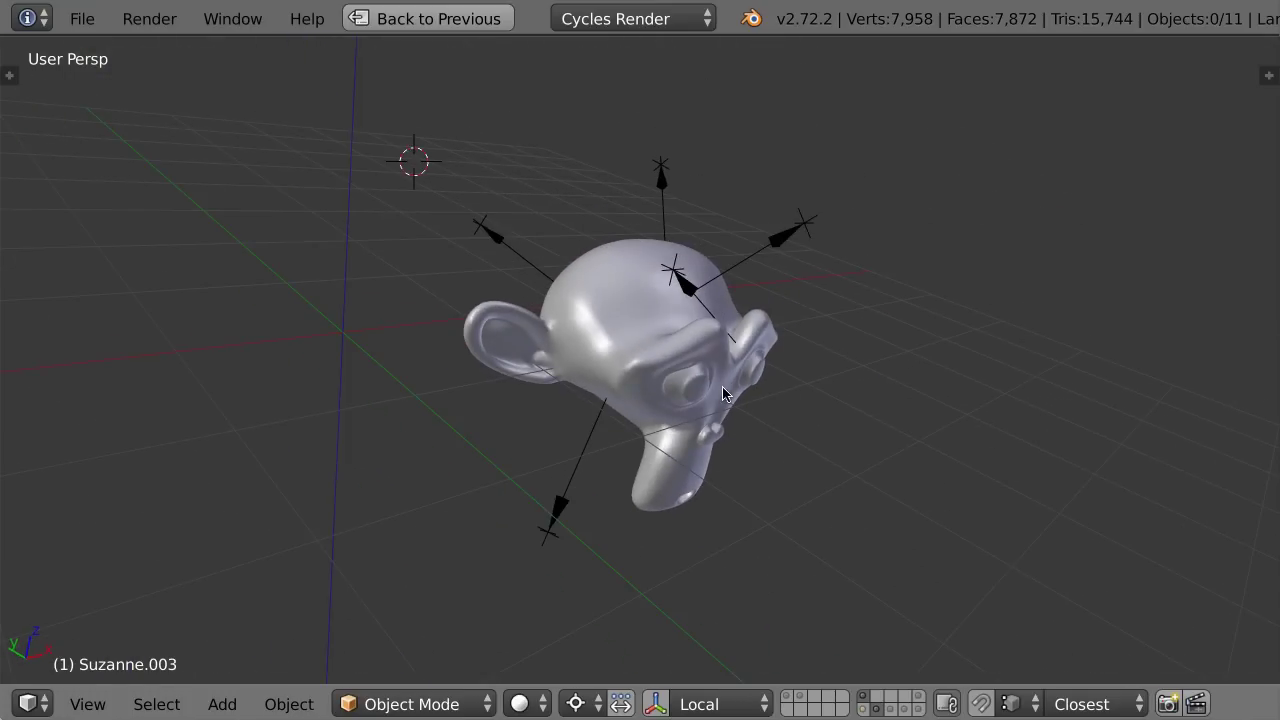
pyautogui.moveTo(717, 407)
pyautogui.mouseDown(button='middle')
pyautogui.moveTo(737, 423)
pyautogui.moveTo(776, 355)
pyautogui.moveTo(750, 358)
pyautogui.moveTo(690, 270)
pyautogui.moveTo(739, 320)
pyautogui.moveTo(696, 334)
pyautogui.moveTo(786, 372)
pyautogui.mouseUp(button='middle')
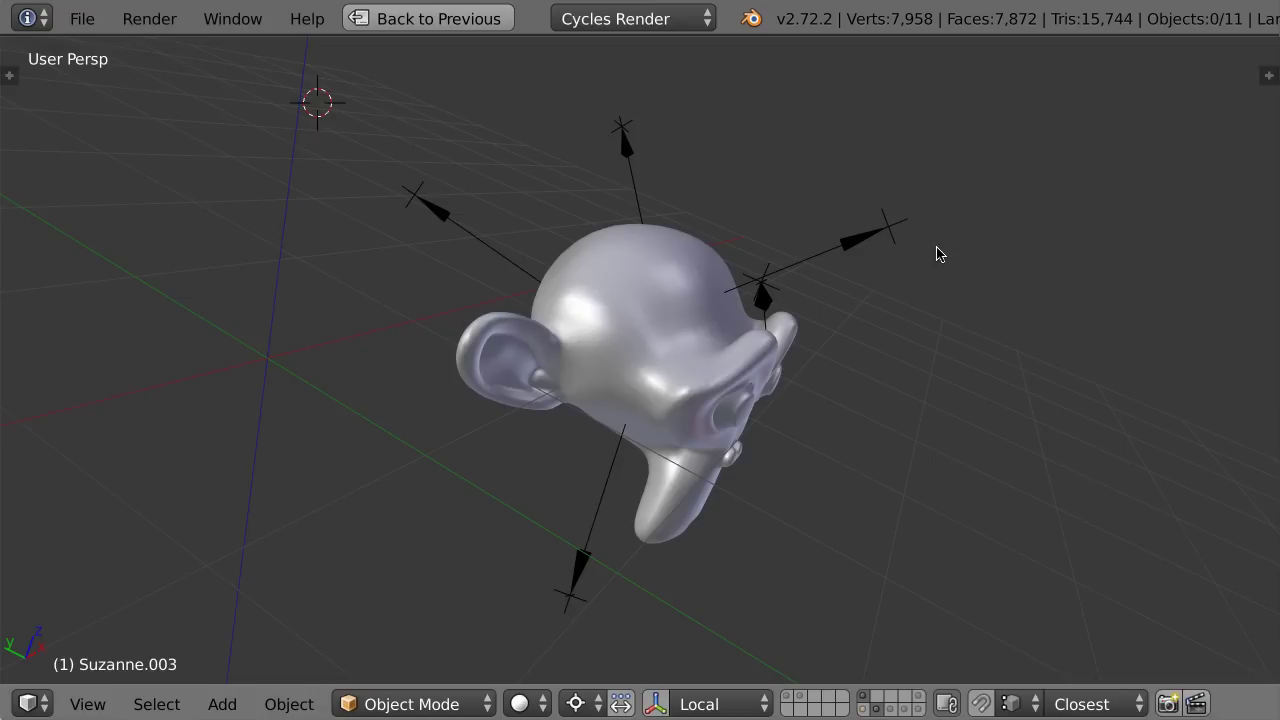
pyautogui.scroll(-2, 937, 254)
pyautogui.scroll(-2, 940, 274)
pyautogui.moveTo(723, 420); pyautogui.dragTo(649, 266, button='middle')
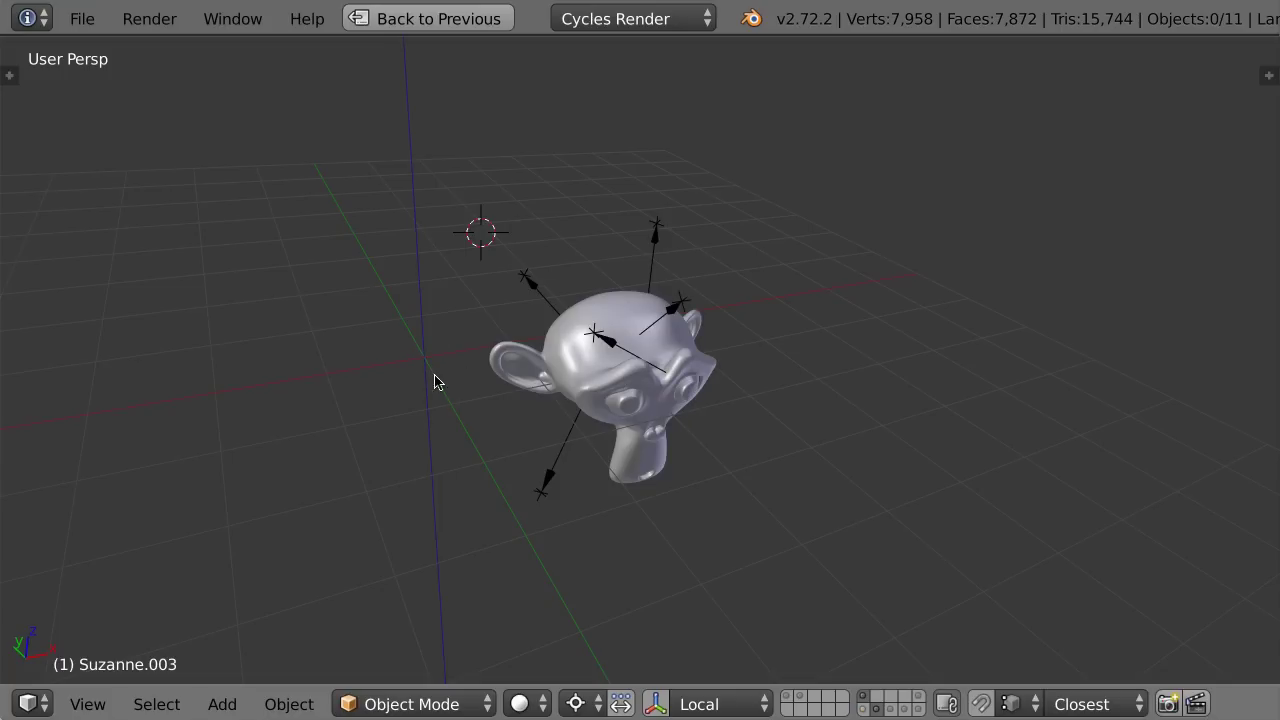
# - Play the animation to frame 128, then hide the monkey and frame the five arrow empties
pyautogui.hotkey('alt', 'a')
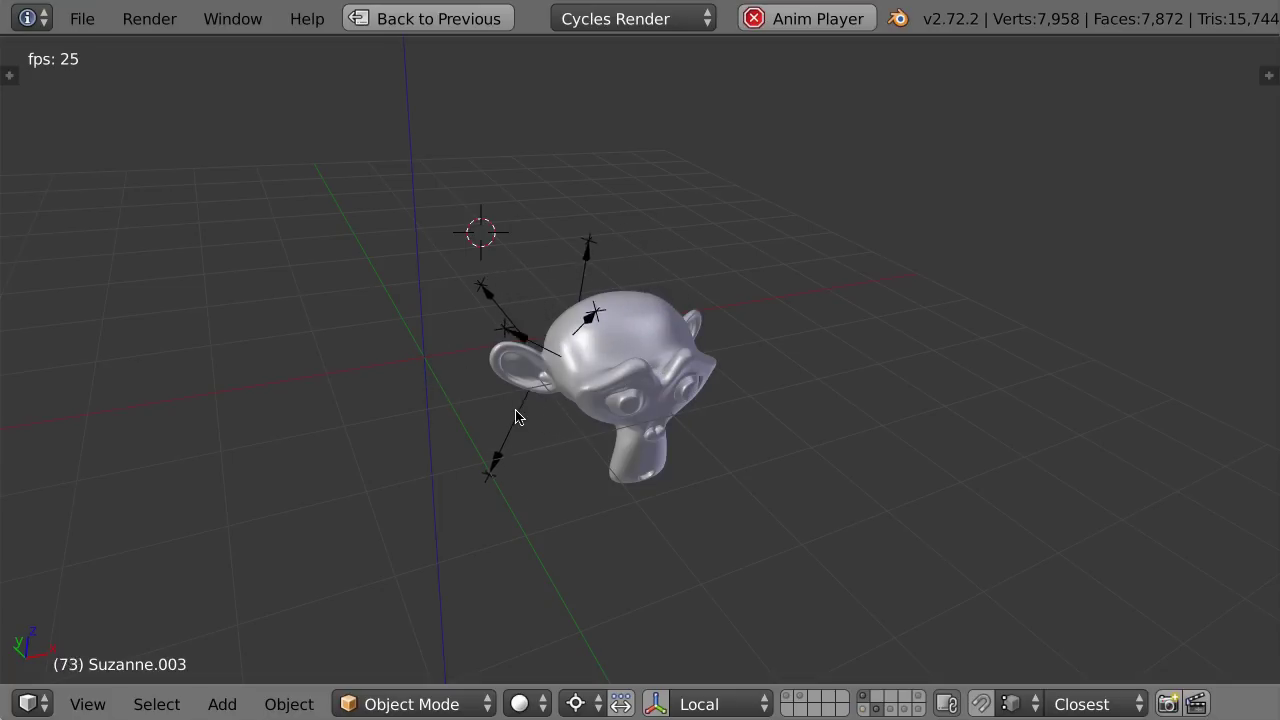
pyautogui.hotkey('alt', 'a')
pyautogui.moveTo(503, 449)
pyautogui.mouseDown(button='middle')
pyautogui.moveTo(563, 451)
pyautogui.moveTo(613, 405)
pyautogui.moveTo(815, 408)
pyautogui.mouseUp(button='middle')
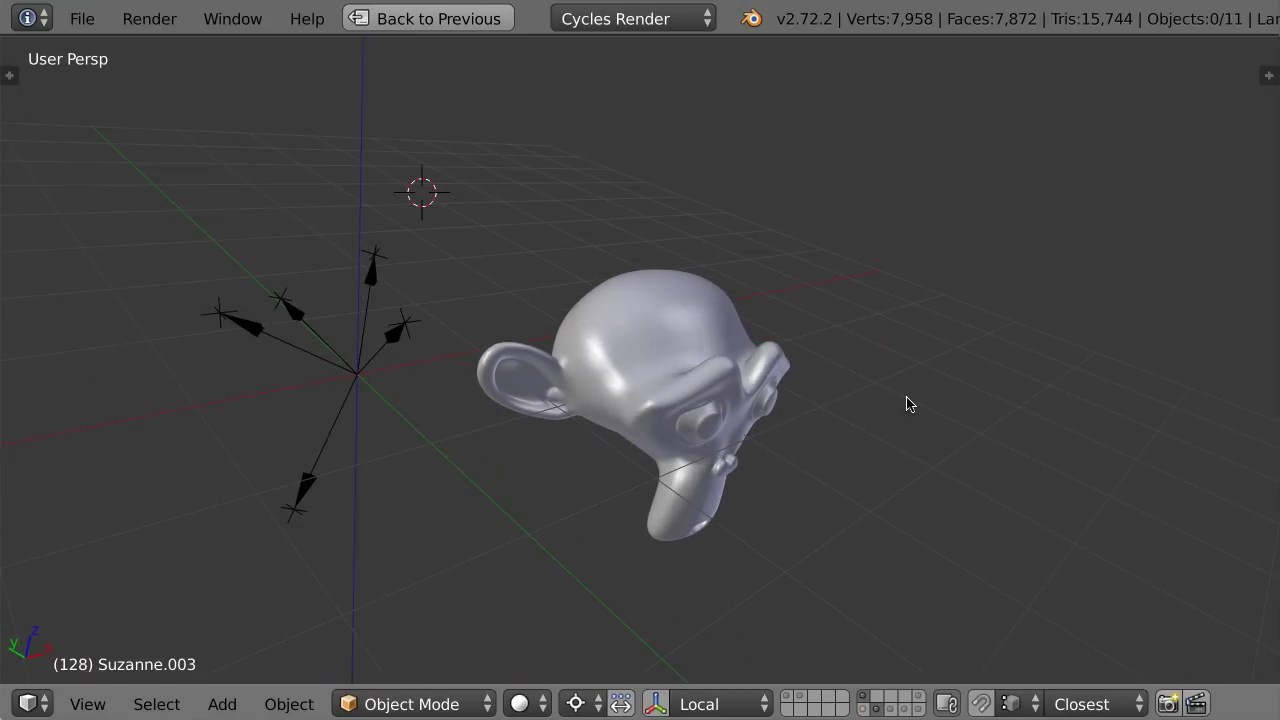
pyautogui.press('2')
pyautogui.press('Home')
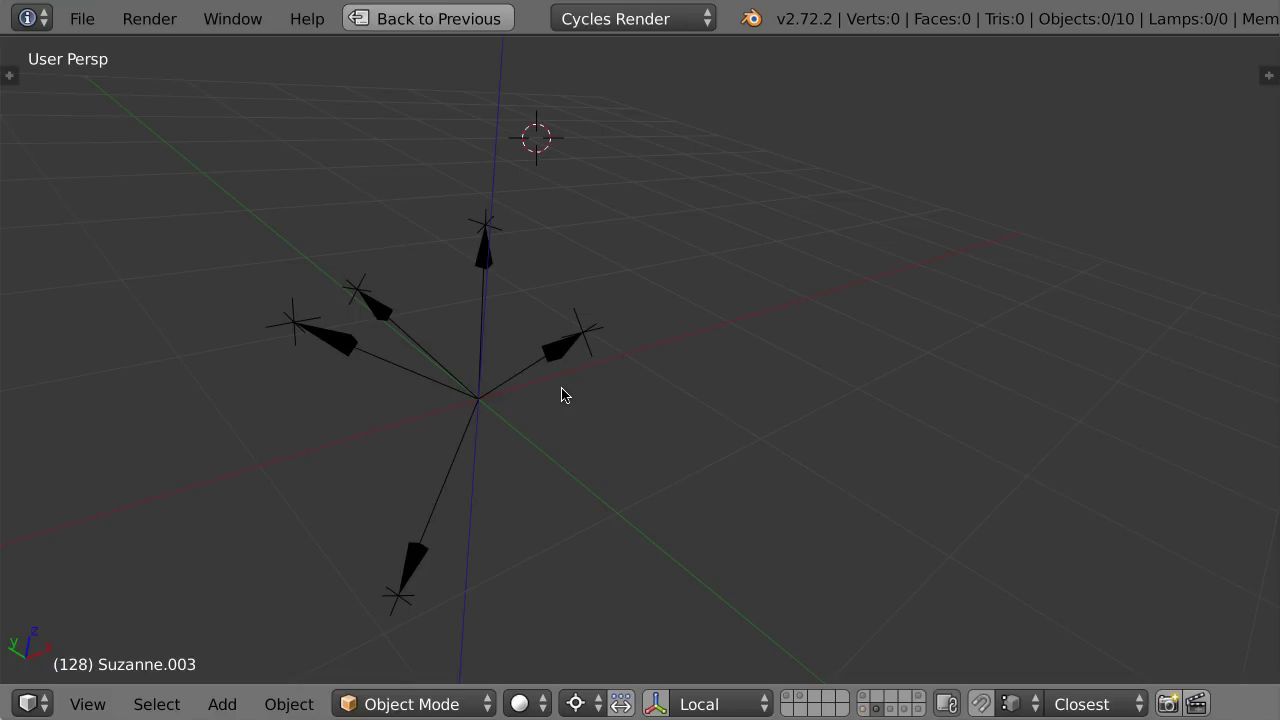
# - Orbit around the empties and select Empty.009, the small cross at the right arrow's tip
pyautogui.moveTo(537, 414)
pyautogui.mouseDown(button='middle')
pyautogui.moveTo(506, 414)
pyautogui.moveTo(498, 395)
pyautogui.moveTo(526, 409)
pyautogui.mouseUp(button='middle')
pyautogui.moveTo(654, 429)
pyautogui.mouseDown(button='middle')
pyautogui.moveTo(649, 388)
pyautogui.moveTo(549, 403)
pyautogui.moveTo(666, 390)
pyautogui.mouseUp(button='middle')
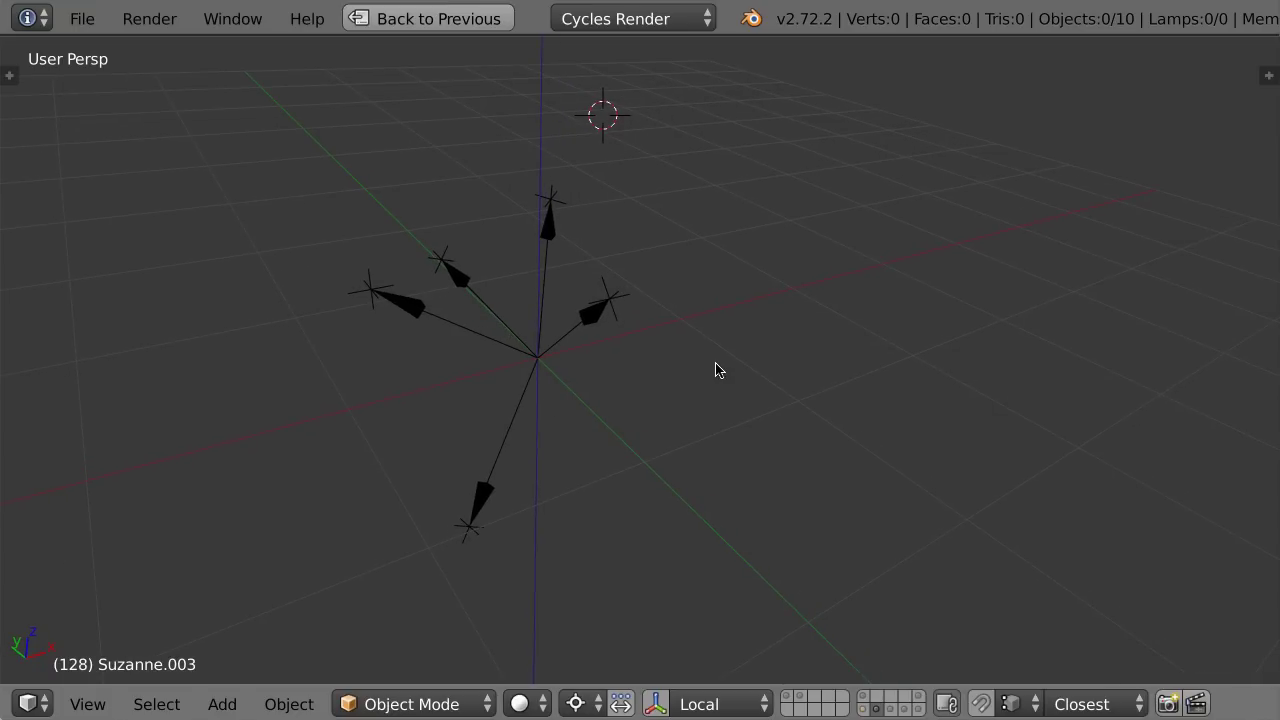
pyautogui.rightClick(620, 305)
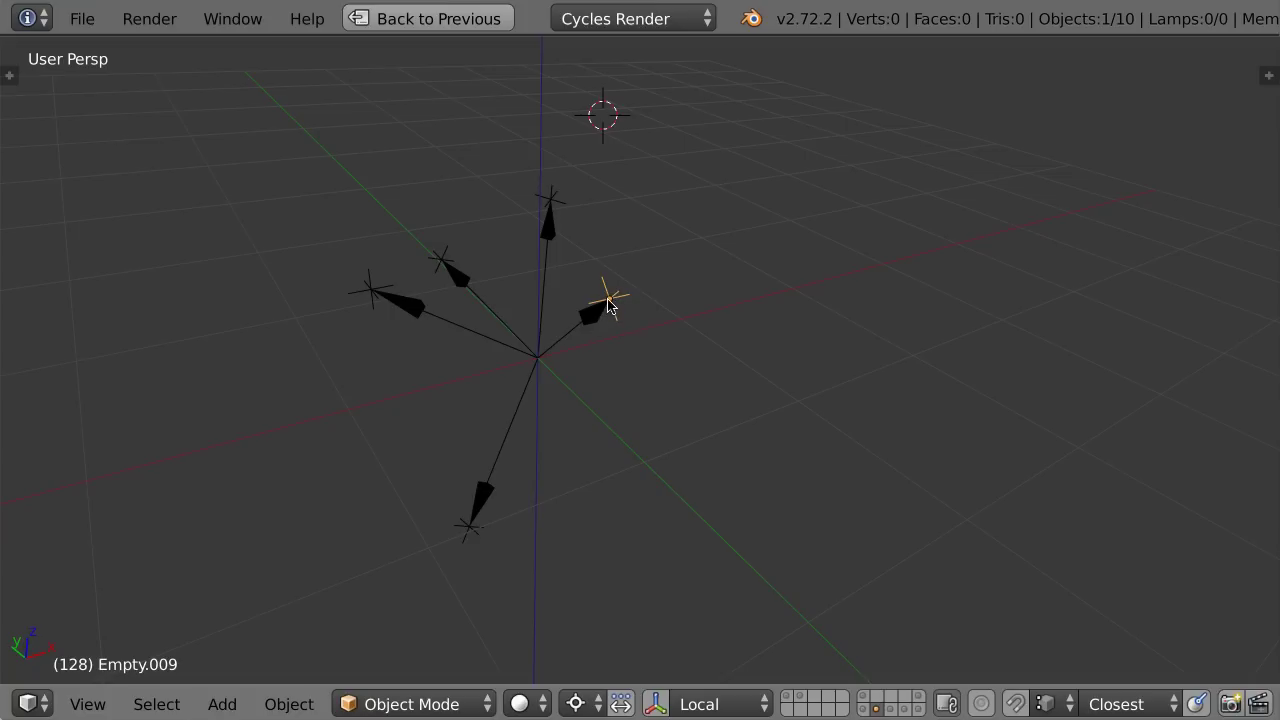
pyautogui.moveTo(714, 337)
pyautogui.mouseDown(button='middle')
pyautogui.moveTo(786, 343)
pyautogui.moveTo(749, 334)
pyautogui.mouseUp(button='middle')
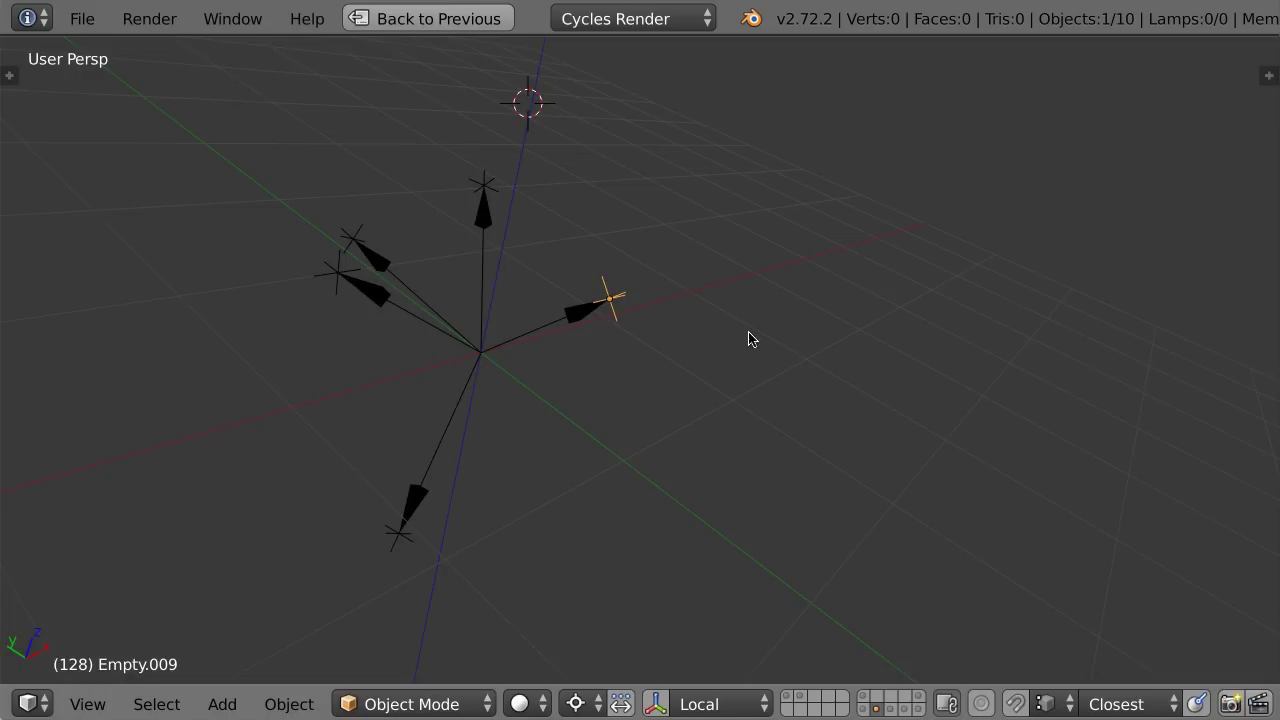
pyautogui.rightClick(567, 318)
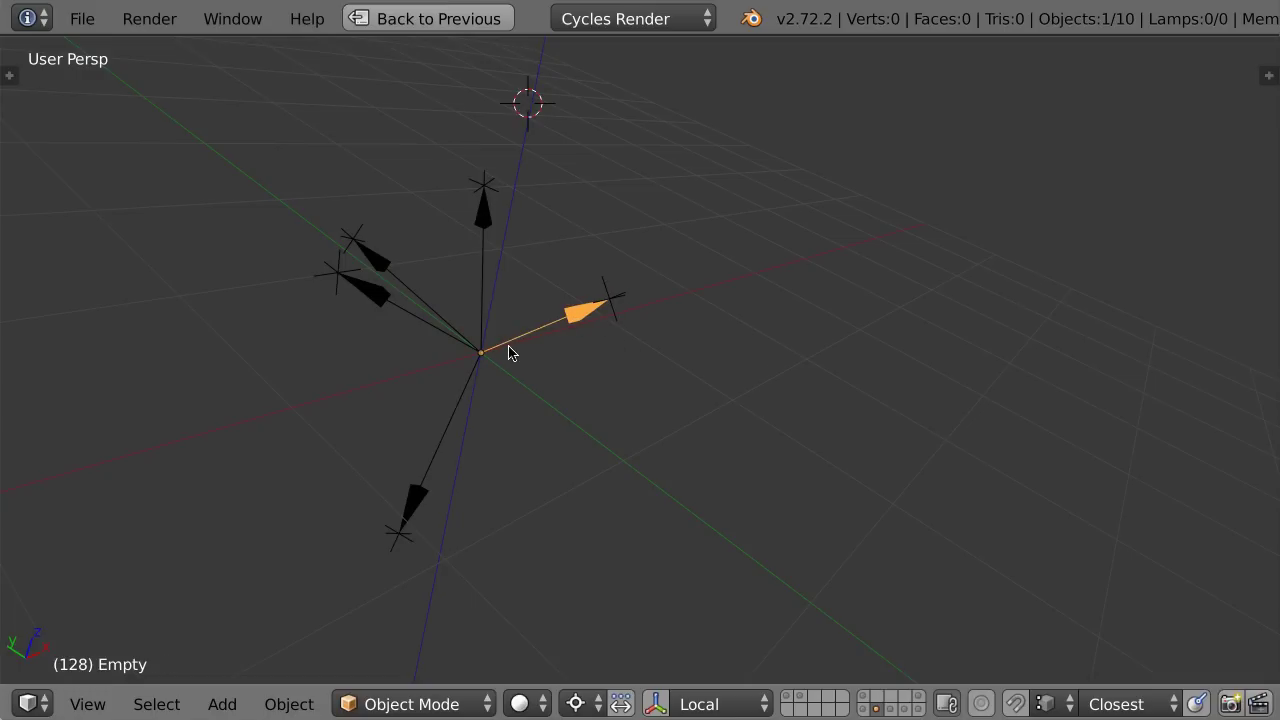
pyautogui.rightClick(613, 311)
pyautogui.rightClick(568, 322)
# - Show the Transform panel and read Empty.009, Empty.008 and Empty.006 (rotation -76.569°, 21.773°, 13.515°)
pyautogui.rightClick(615, 317)
pyautogui.press('n')
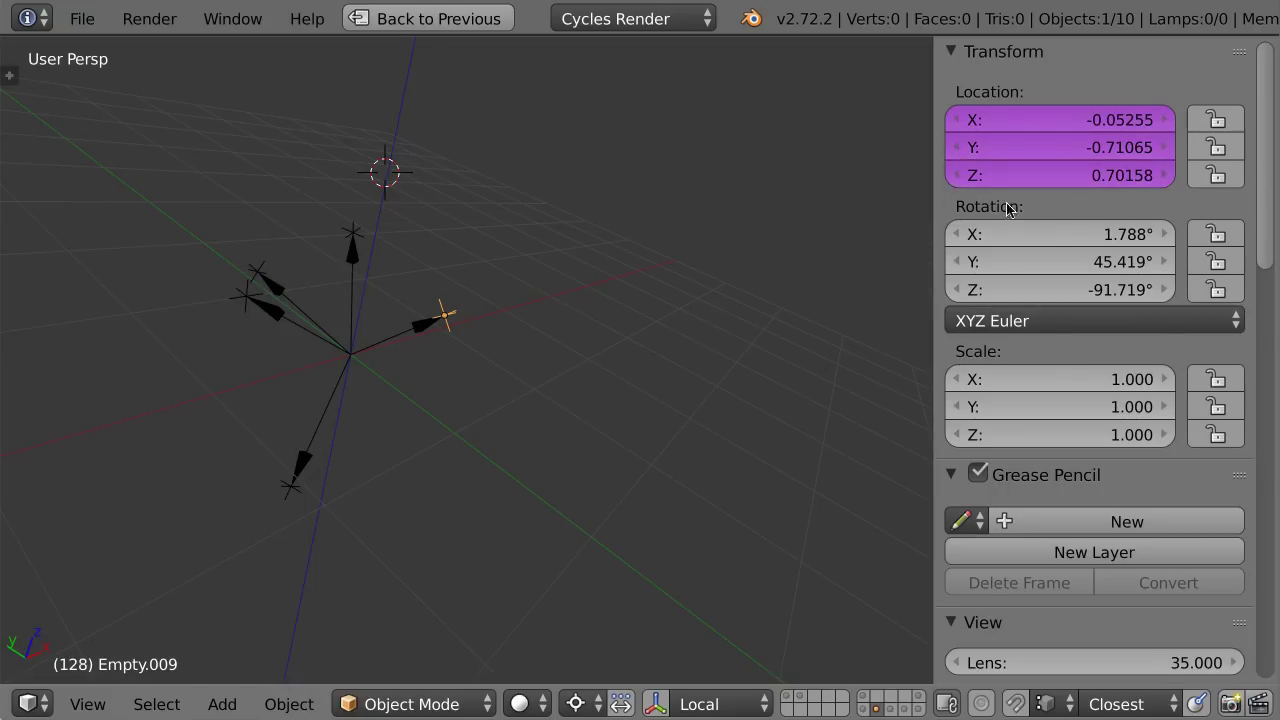
pyautogui.rightClick(355, 195)
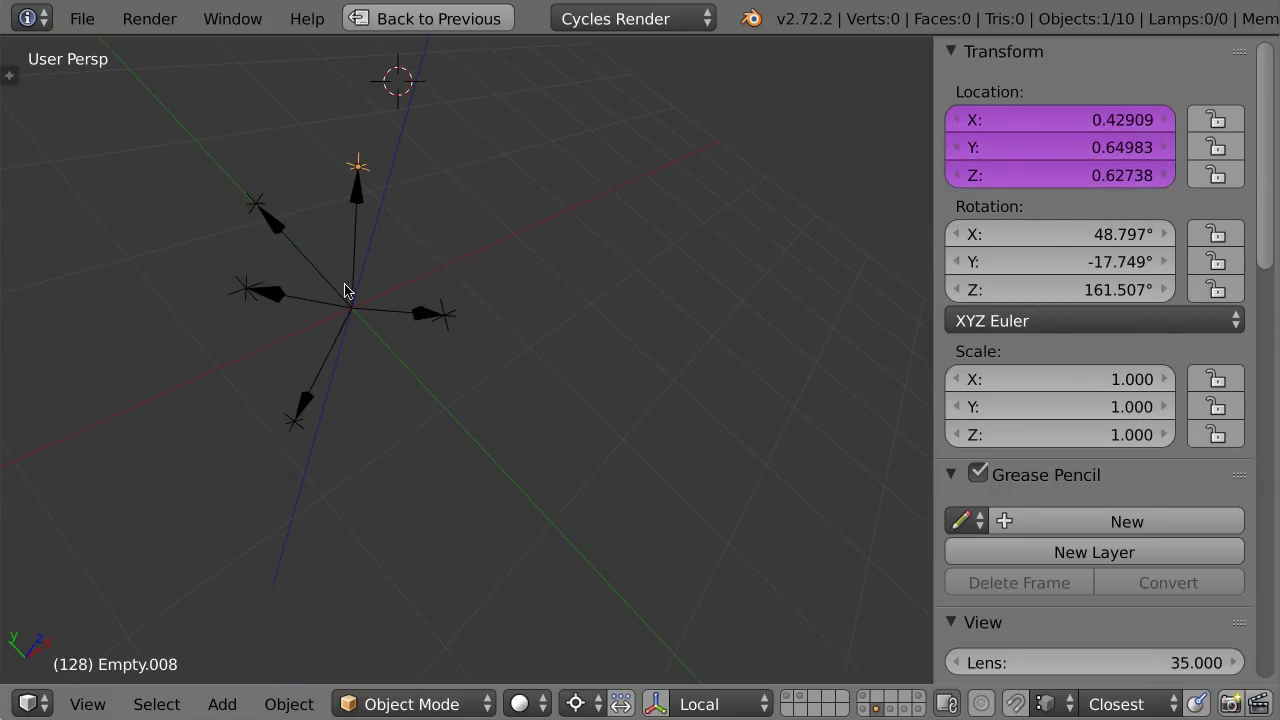
pyautogui.rightClick(254, 203)
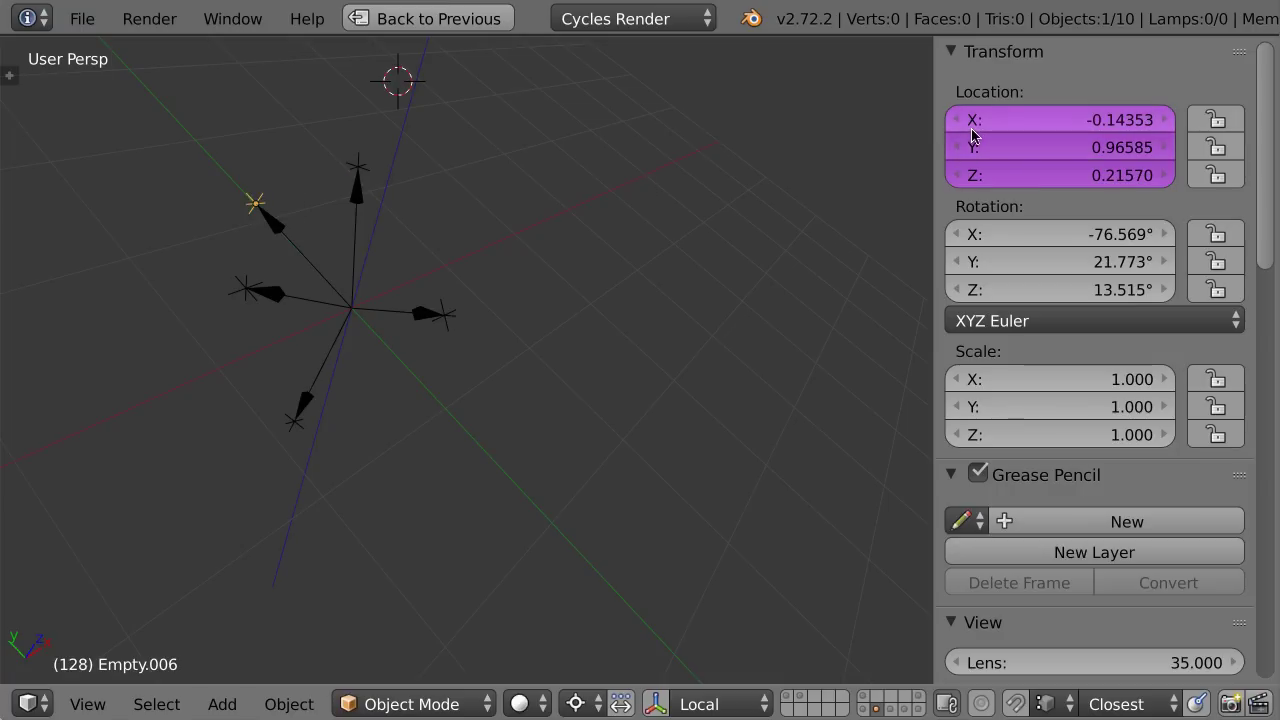
pyautogui.moveTo(414, 394); pyautogui.dragTo(326, 318, button='middle')
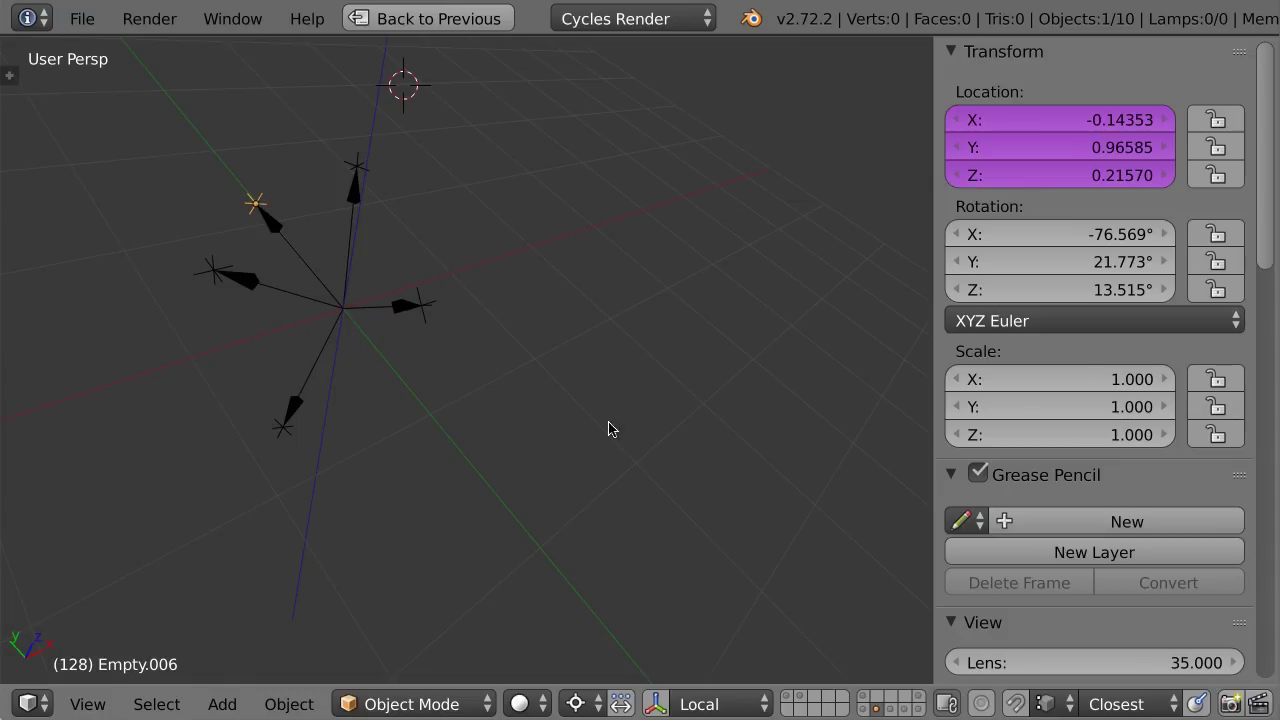
# - Display a translucent green reference sphere around the empties and orbit to compare them
pyautogui.hotkey('alt', 'h')
pyautogui.moveTo(437, 366)
pyautogui.mouseDown(button='middle')
pyautogui.moveTo(338, 340)
pyautogui.moveTo(386, 323)
pyautogui.moveTo(663, 503)
pyautogui.moveTo(700, 309)
pyautogui.mouseUp(button='middle')
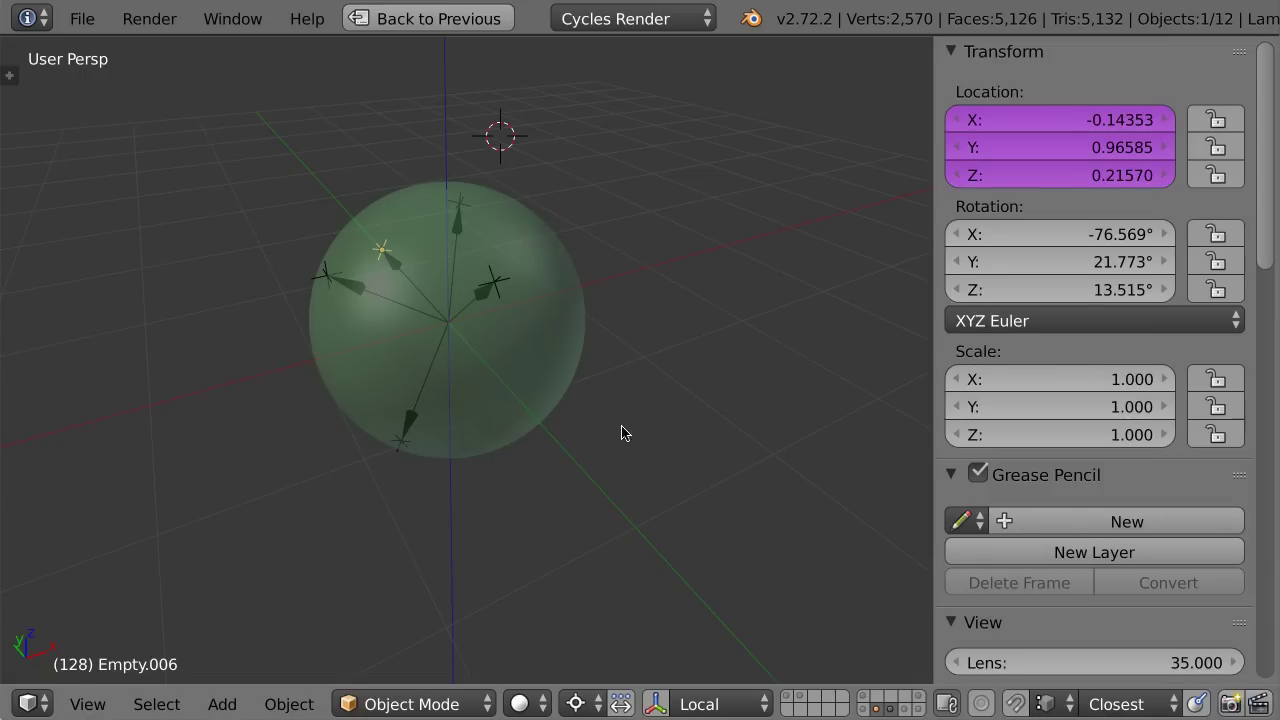
pyautogui.moveTo(492, 387)
pyautogui.mouseDown(button='middle')
pyautogui.moveTo(478, 383)
pyautogui.moveTo(531, 334)
pyautogui.mouseUp(button='middle')
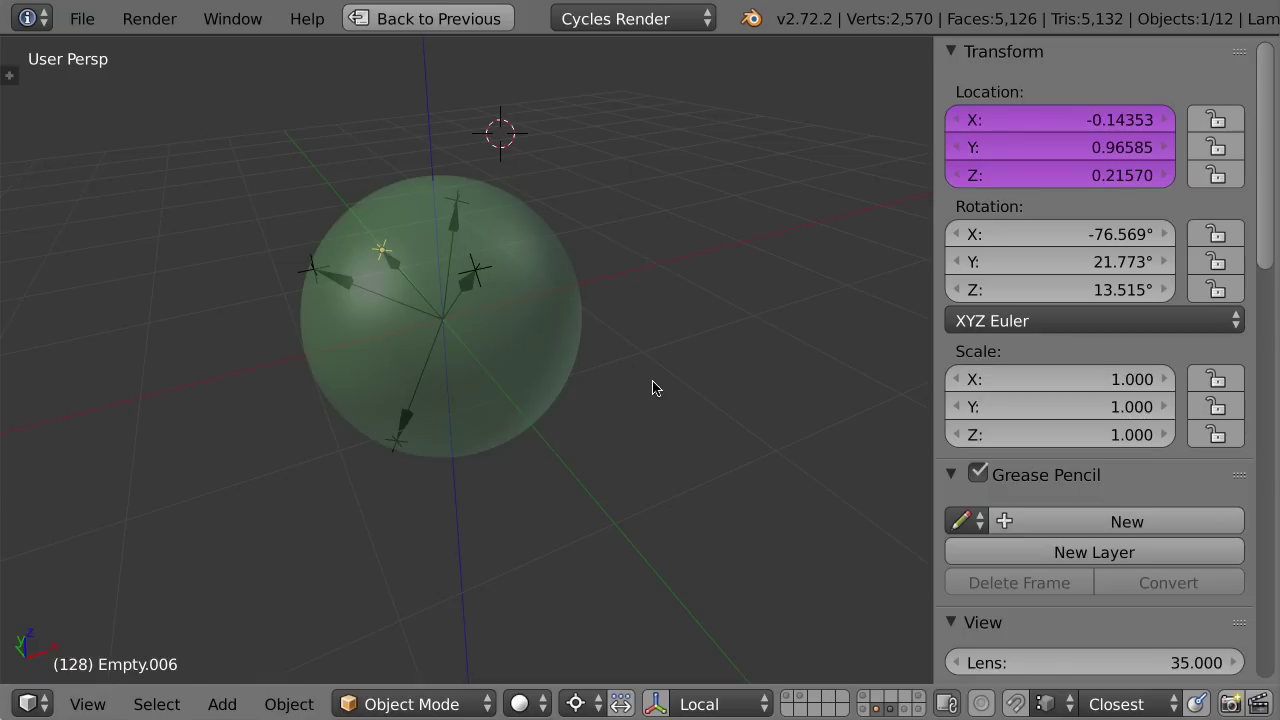
pyautogui.moveTo(566, 352)
pyautogui.mouseDown(button='middle')
pyautogui.moveTo(494, 314)
pyautogui.moveTo(563, 251)
pyautogui.moveTo(652, 294)
pyautogui.mouseUp(button='middle')
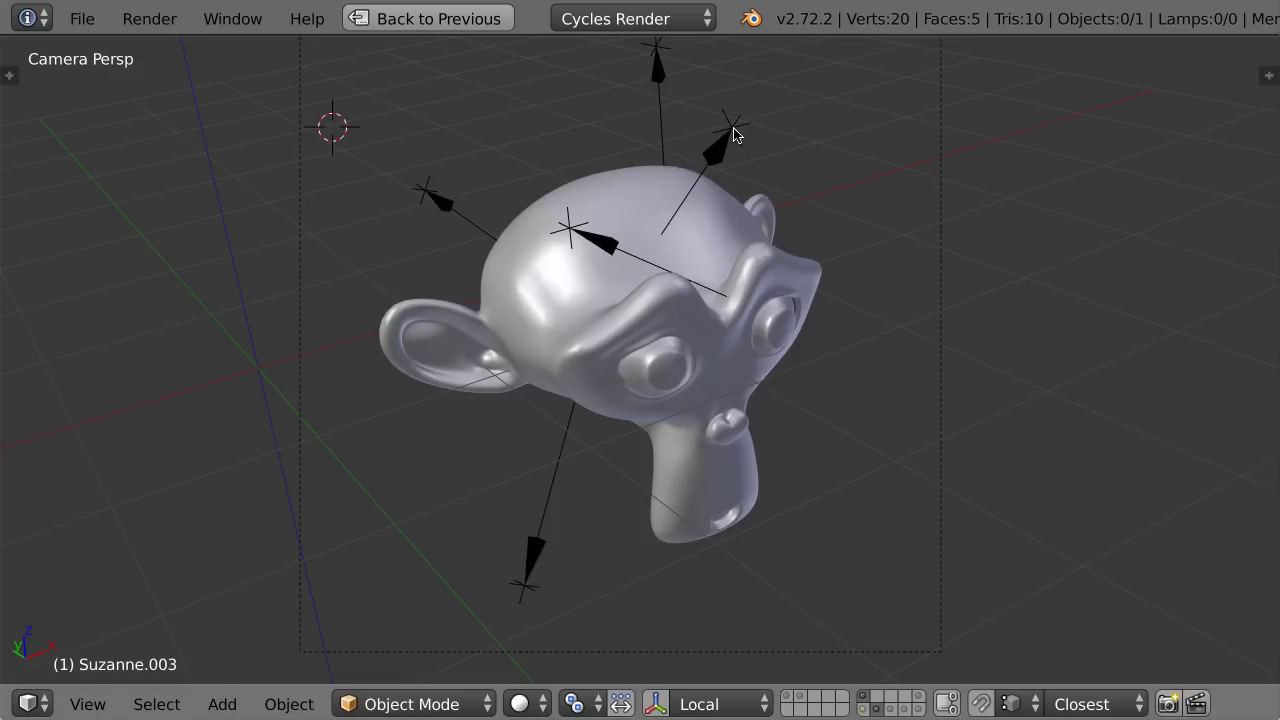
# - Select Empty.009, play the animation to watch it move, then stop playback
pyautogui.rightClick(733, 133)
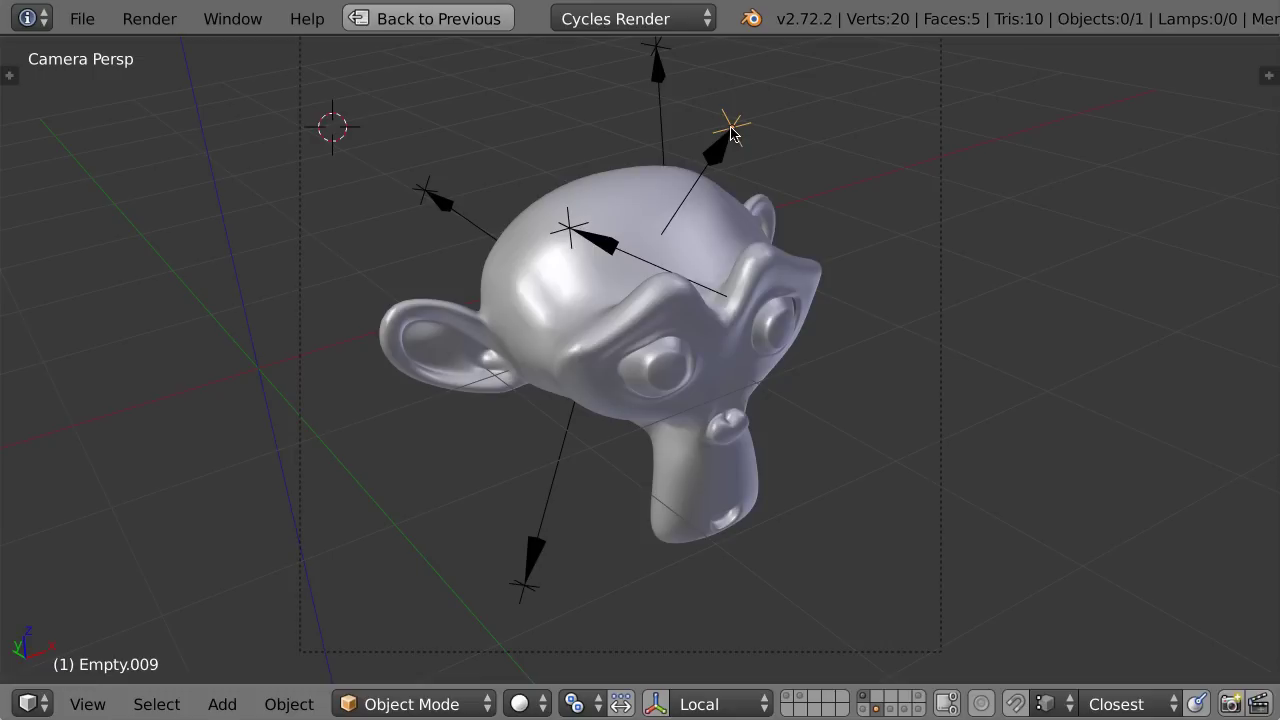
pyautogui.hotkey('alt', 'a')
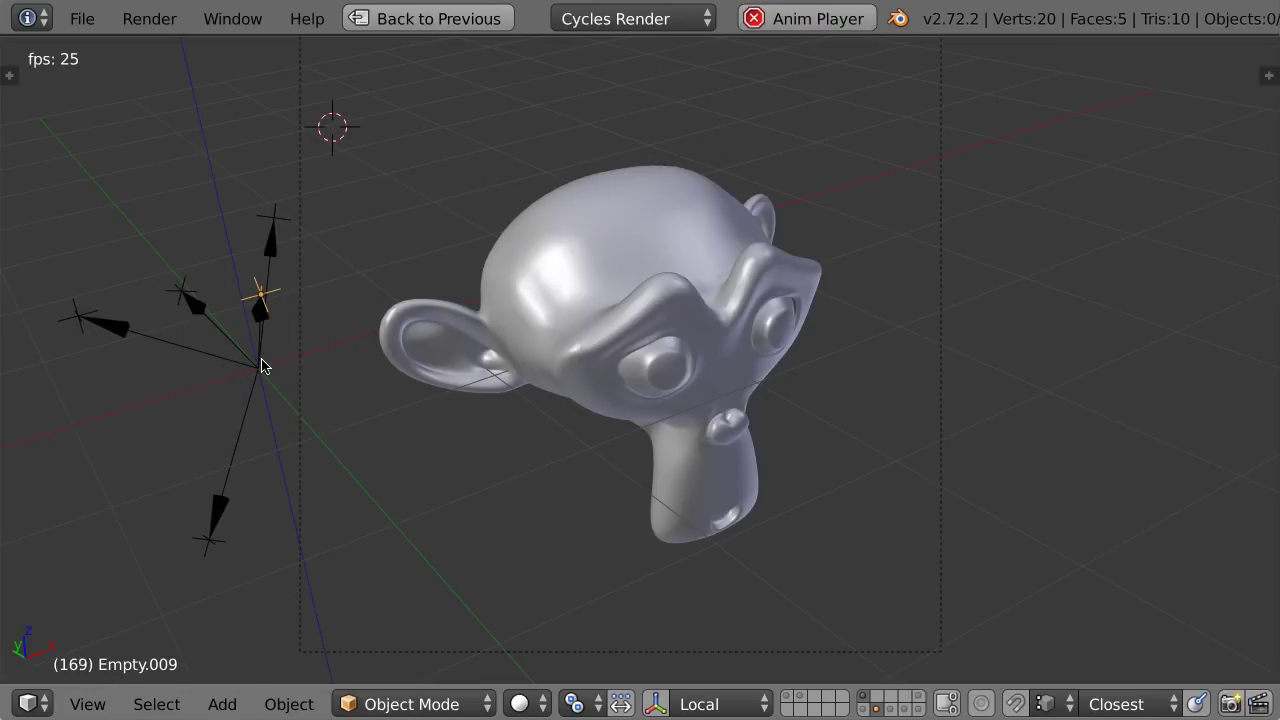
pyautogui.press('Escape')
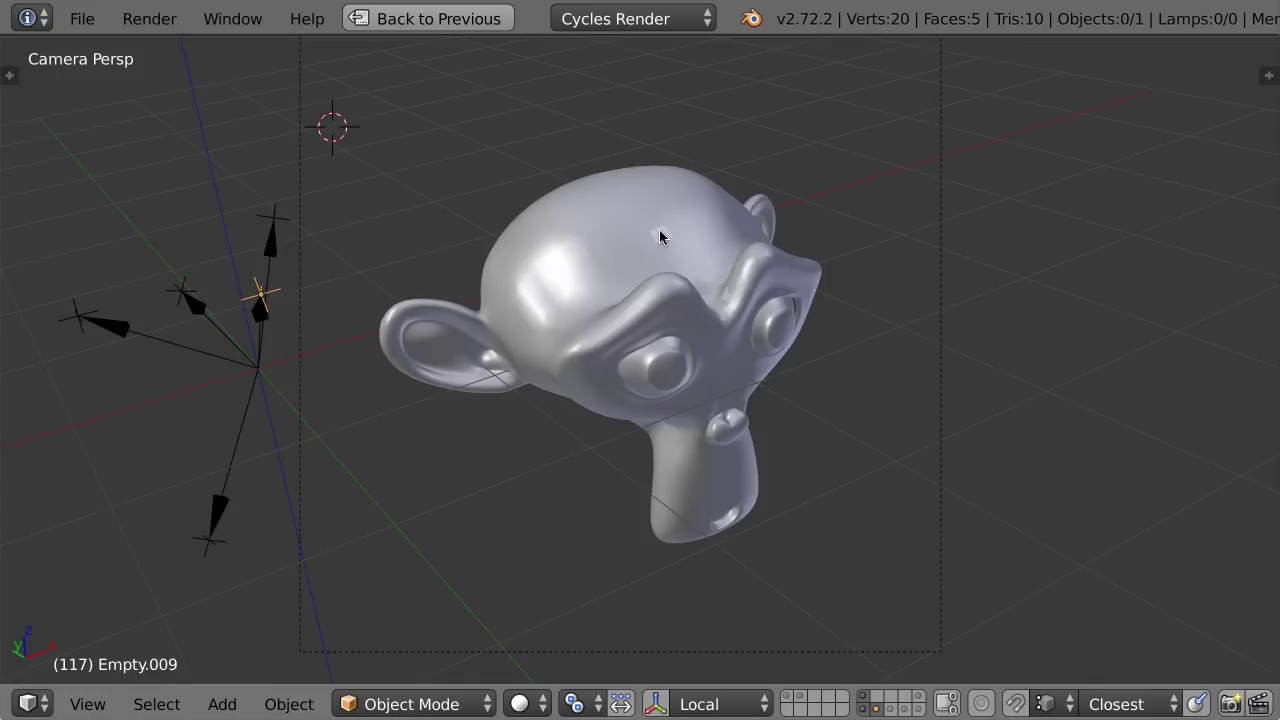
# - Hide the monkey head's layer and box-select the plane Suzanne.003
pyautogui.hotkey('shift', '6')
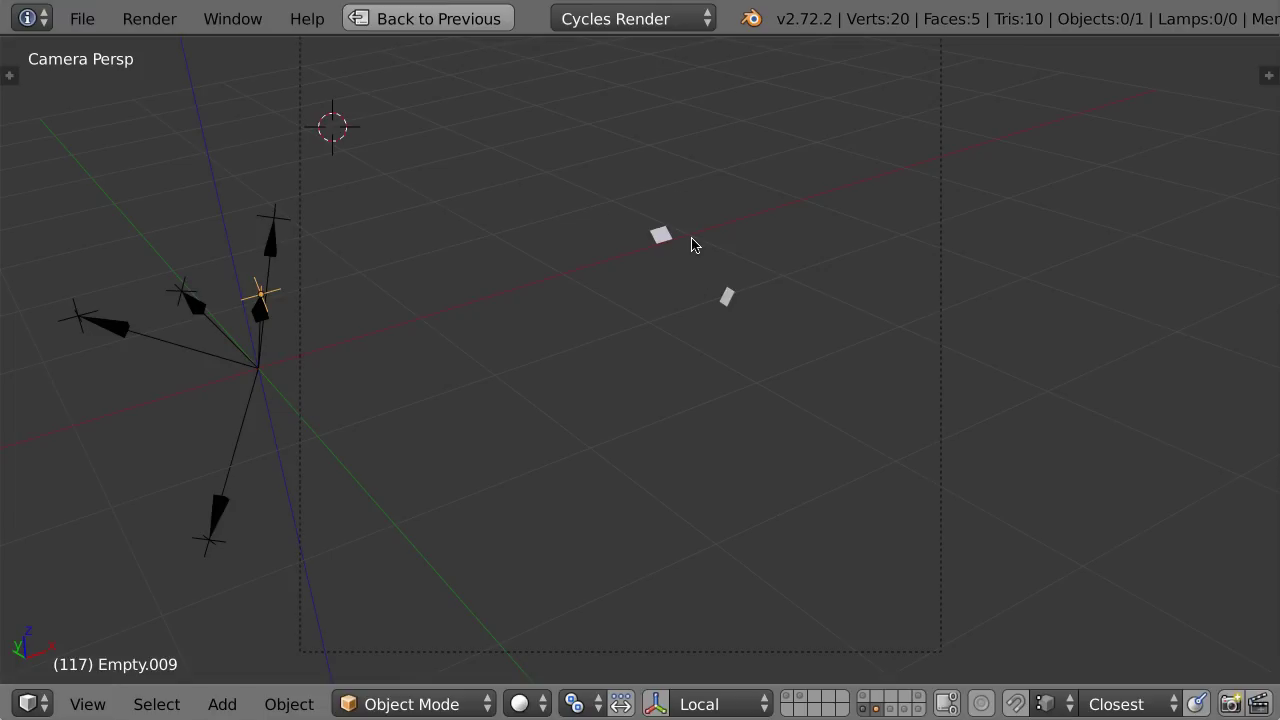
pyautogui.press('b')
pyautogui.moveTo(634, 210); pyautogui.dragTo(697, 262)
pyautogui.click(665, 238)
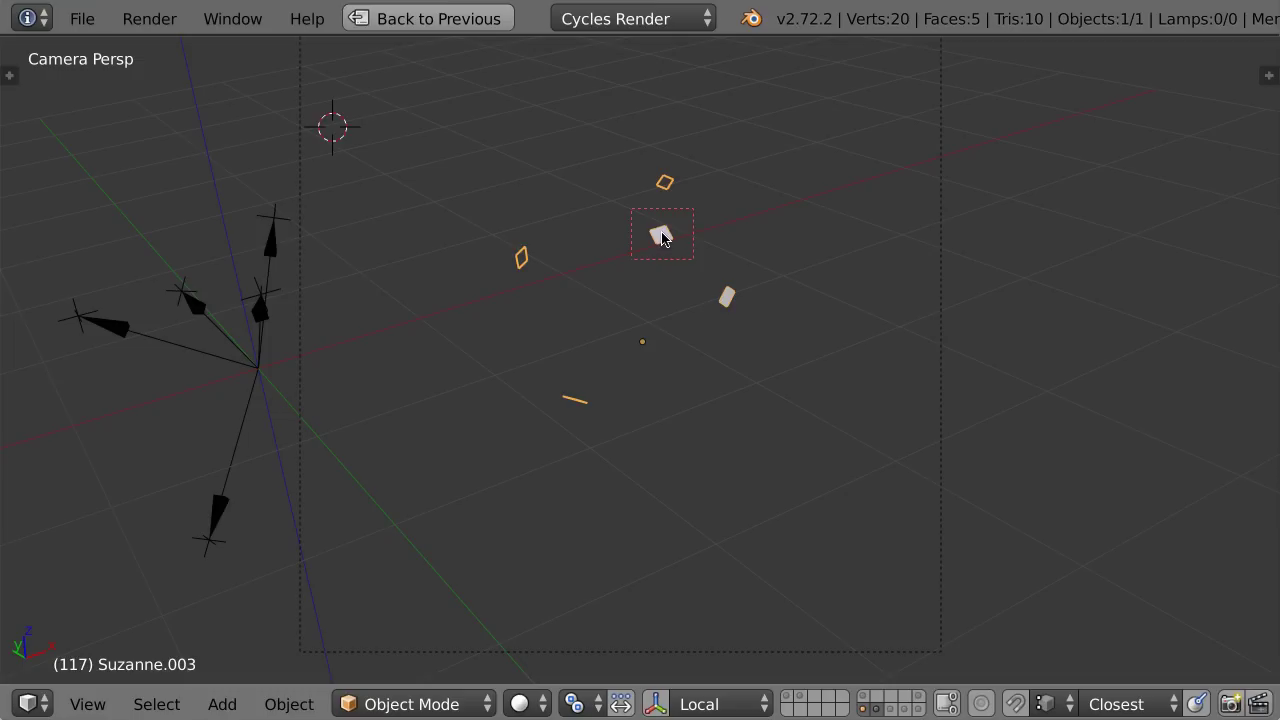
# - Restore the full layout and delete the Diffuse BSDF node from Material.001
pyautogui.hotkey('ctrl', 'Up')
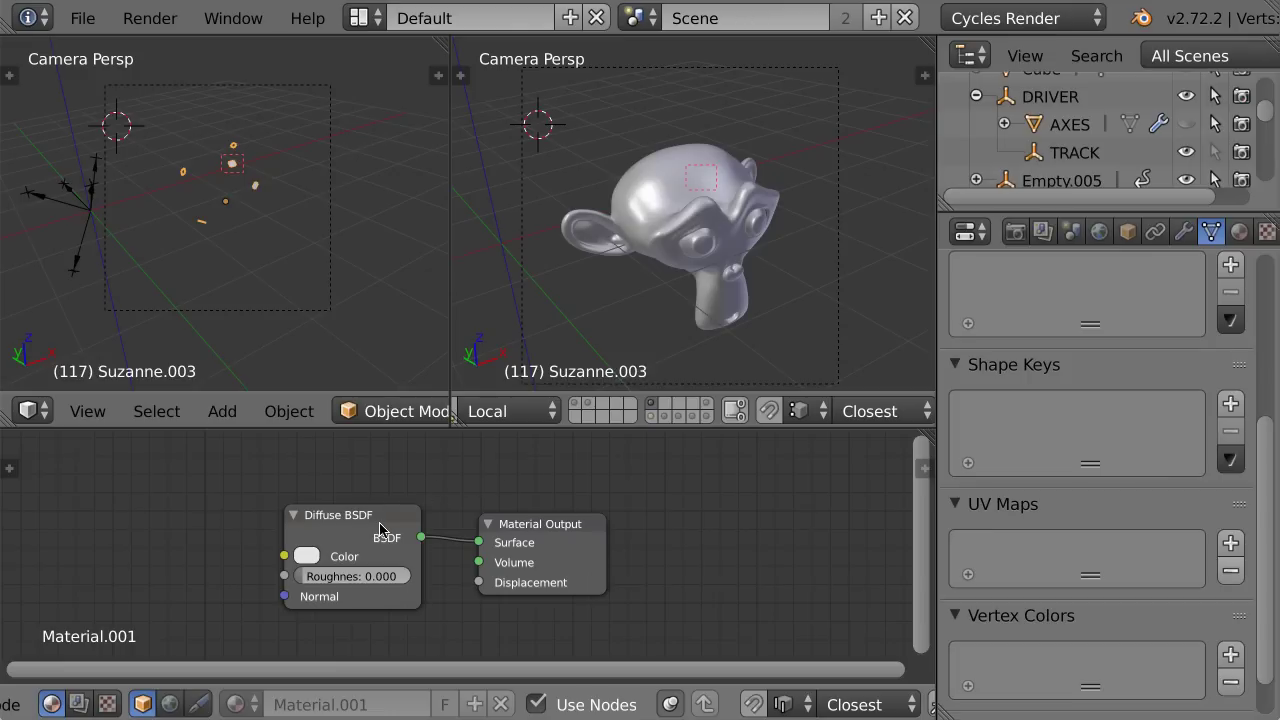
pyautogui.click(341, 508)
pyautogui.press('x')
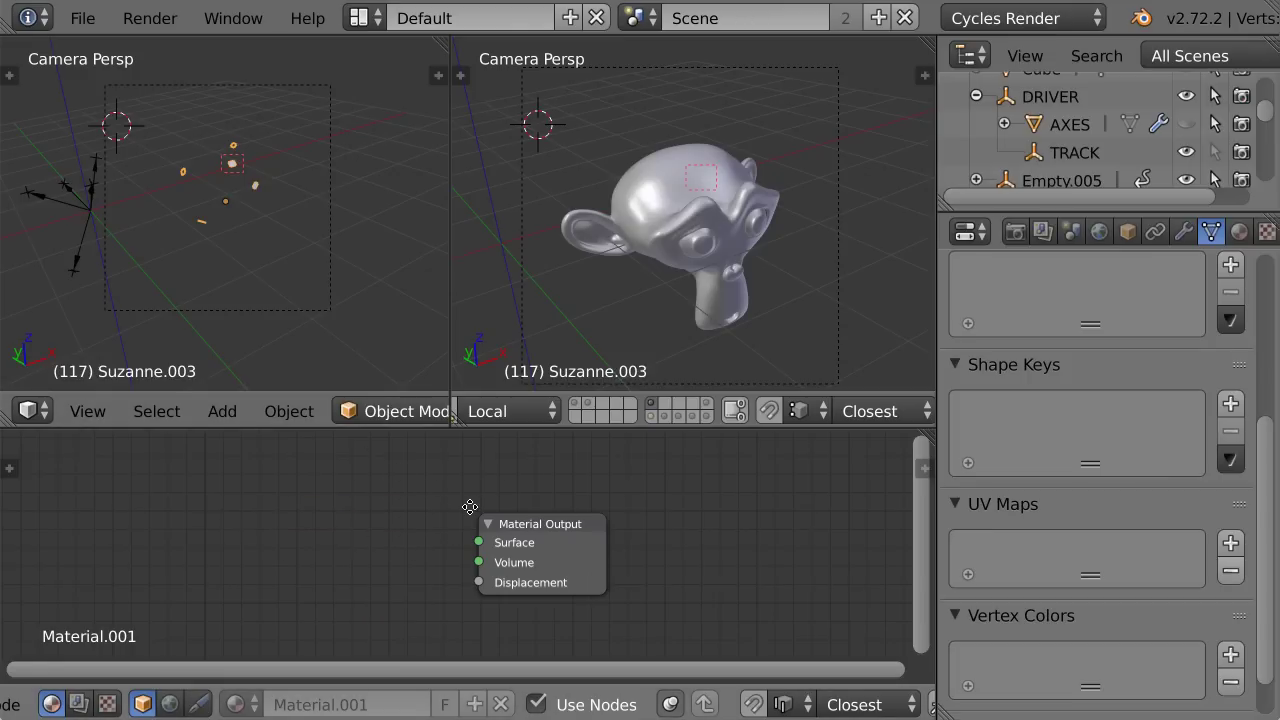
pyautogui.moveTo(476, 515); pyautogui.dragTo(626, 515)
# - Add a Texture Coordinate node to the left of Material Output
pyautogui.hotkey('shift', 'a')
pyautogui.moveTo(353, 416)
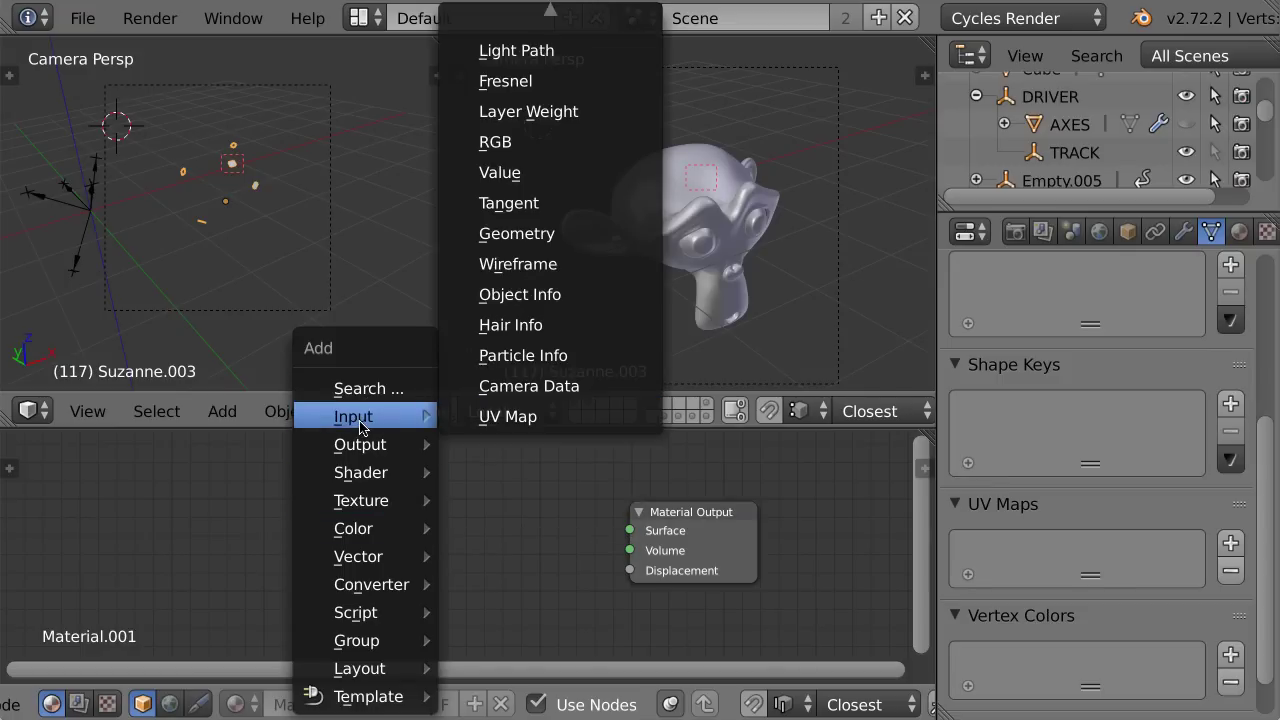
pyautogui.click(545, 23)
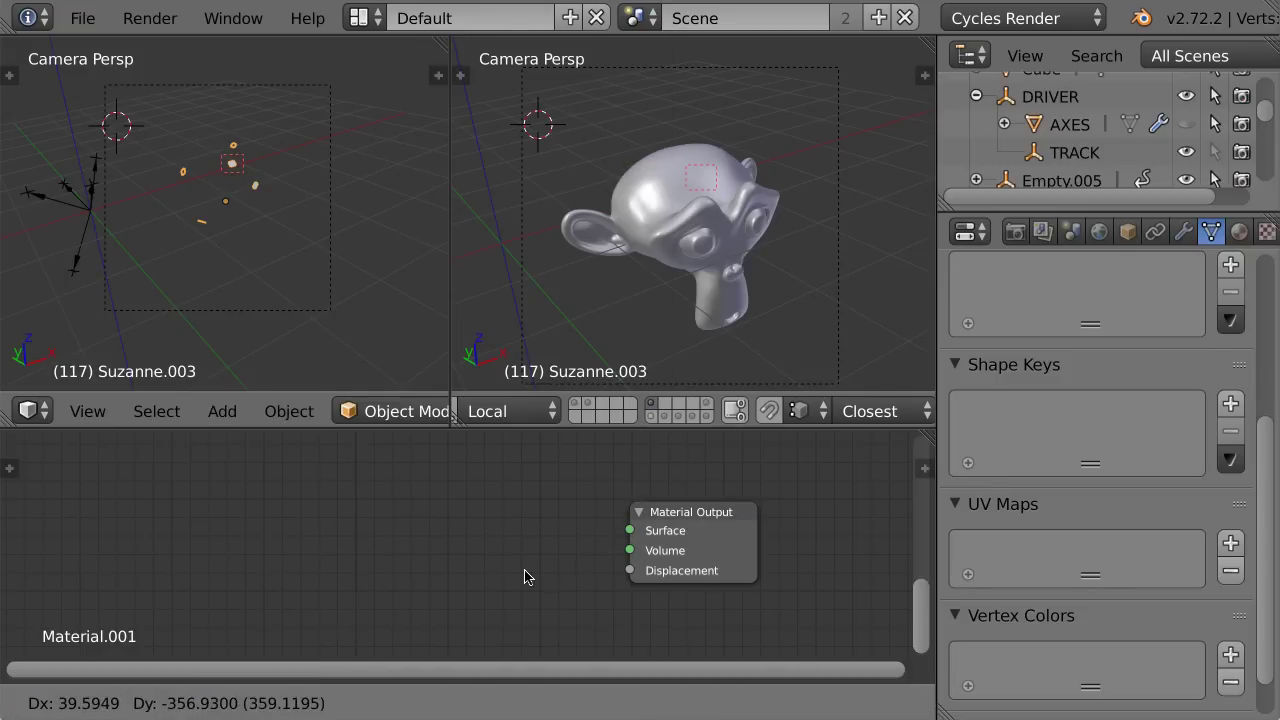
pyautogui.click(380, 470)
pyautogui.scroll(2, 778, 268)
pyautogui.scroll(1, 776, 272)
pyautogui.scroll(1, 774, 276)
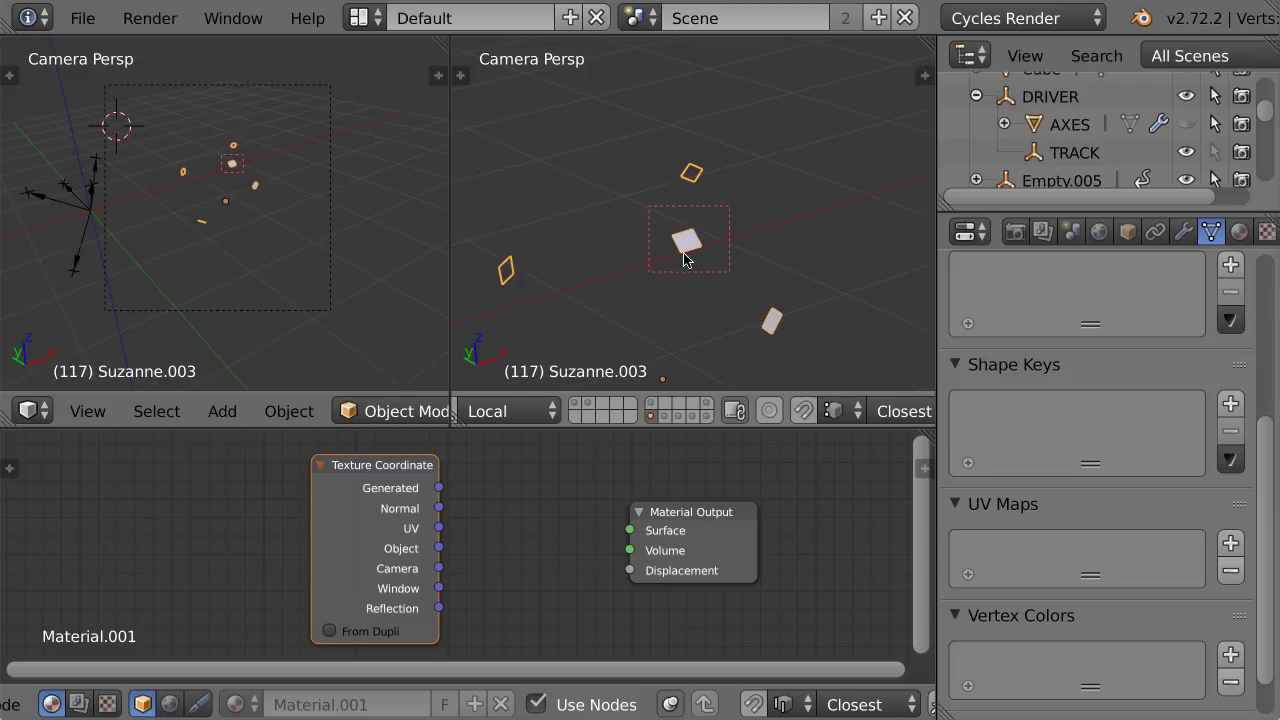
# - Switch the right viewport to rendered shading and try linking the Texture Coordinate Normal output, leaving it unconnected
pyautogui.hotkey('shift', 'z')
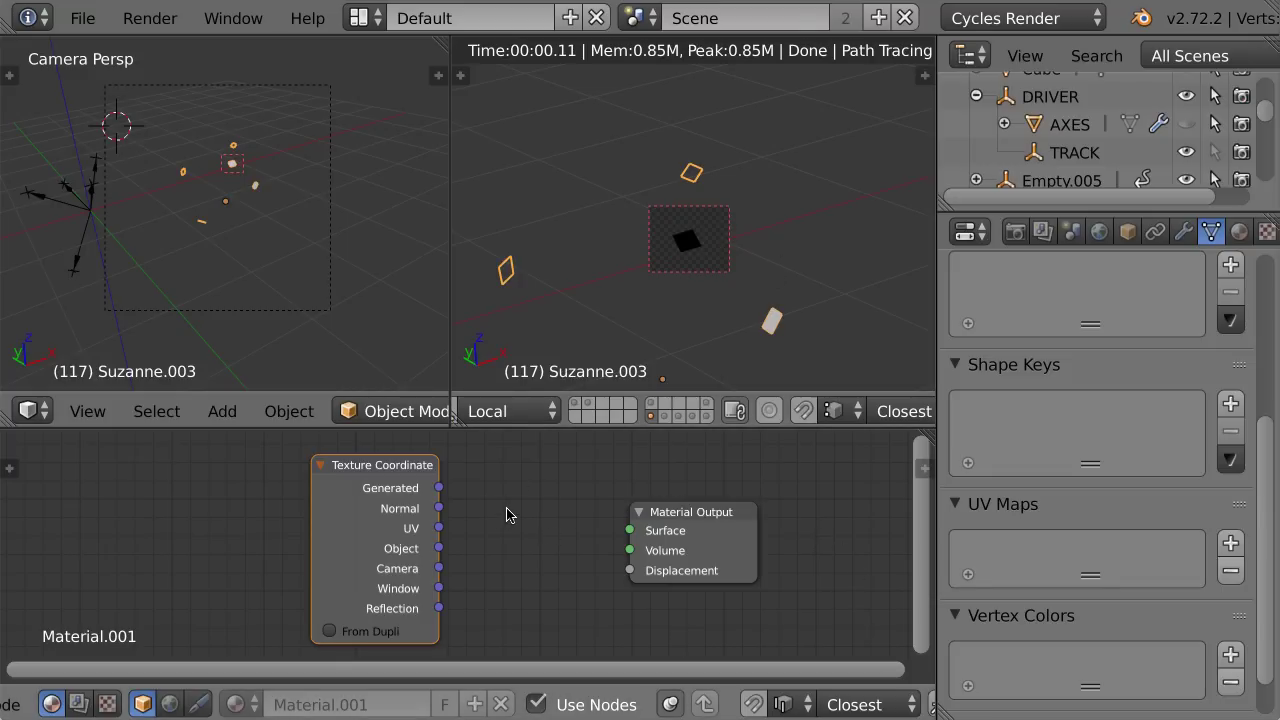
pyautogui.moveTo(394, 470); pyautogui.dragTo(390, 467)
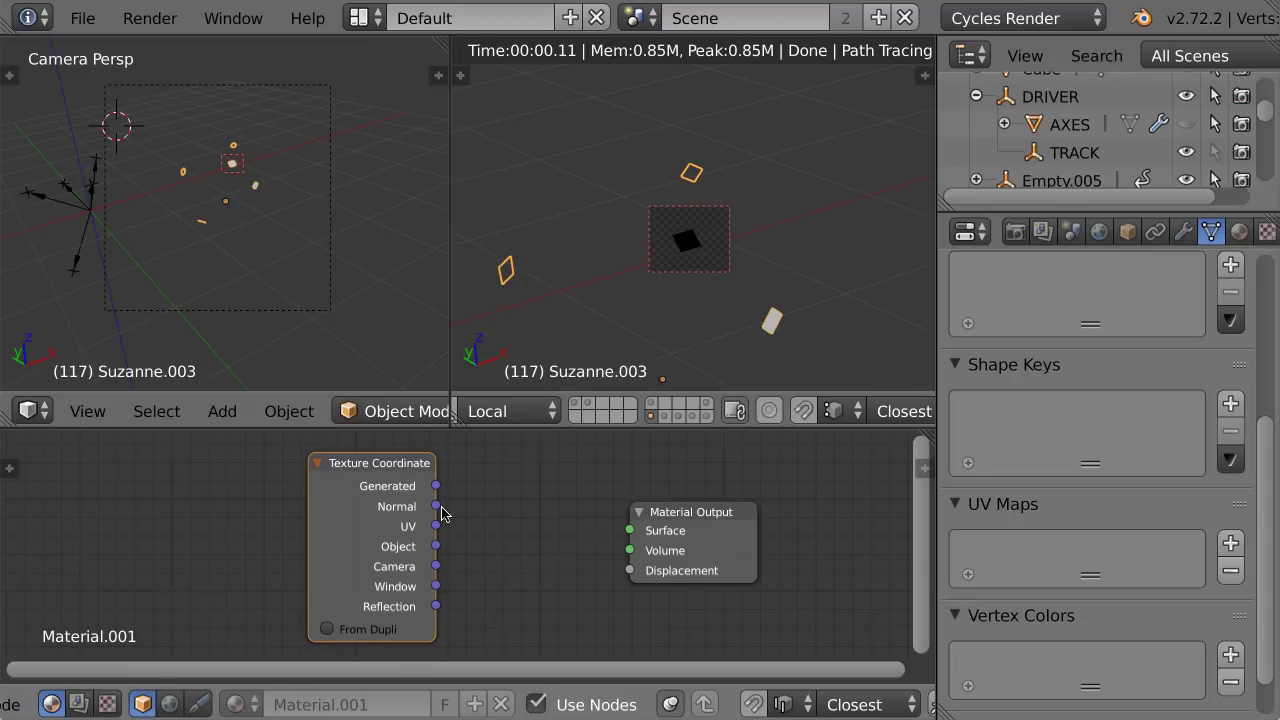
pyautogui.moveTo(440, 512); pyautogui.dragTo(450, 516)
pyautogui.moveTo(440, 506); pyautogui.dragTo(500, 496)
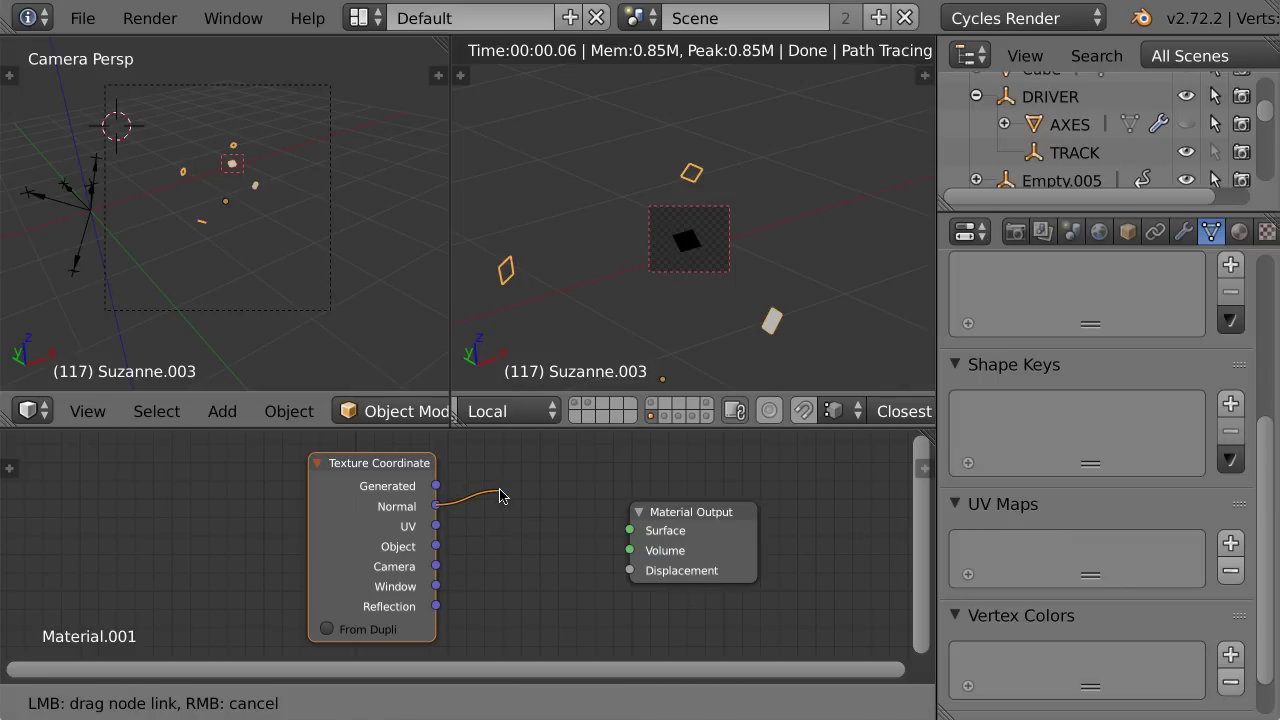
pyautogui.moveTo(500, 496); pyautogui.dragTo(500, 496)
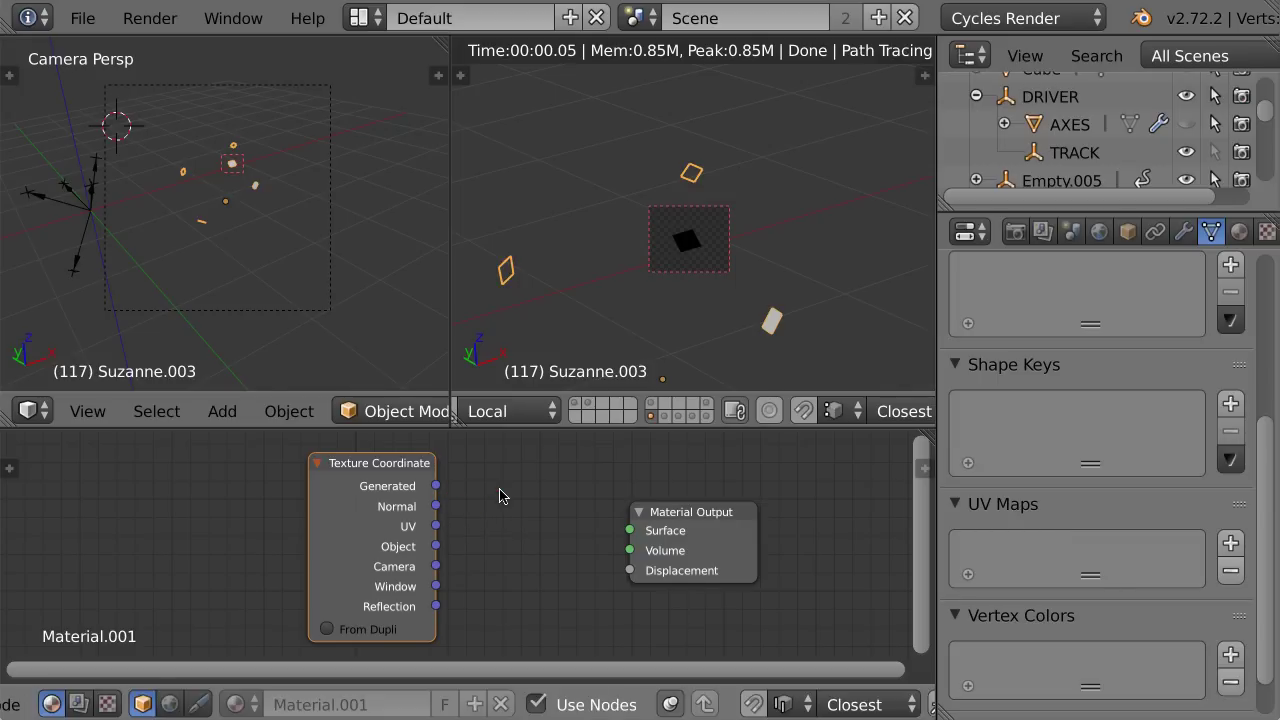
# - Link the Texture Coordinate Normal output to the Viewer and render the frame with F12
pyautogui.keyDown('ctrl'); pyautogui.keyDown('shift'); pyautogui.click(360, 468); pyautogui.keyUp('shift'); pyautogui.keyUp('ctrl')
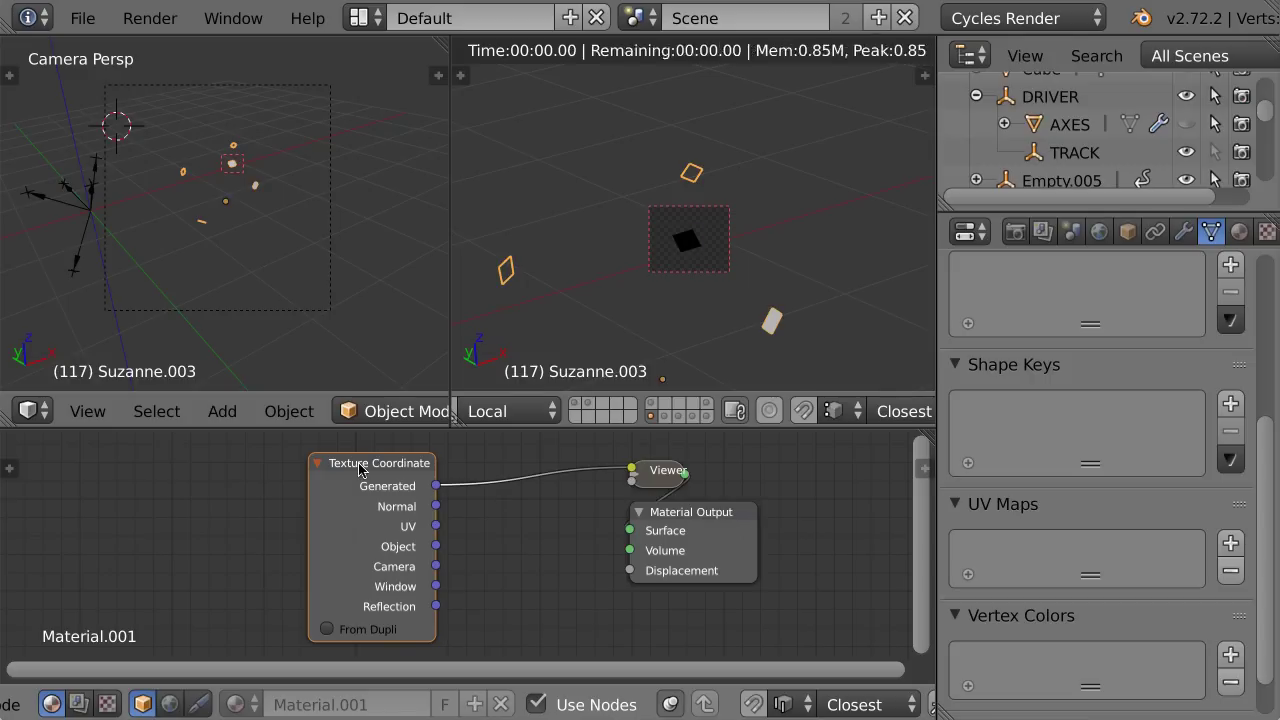
pyautogui.keyDown('ctrl'); pyautogui.keyDown('shift'); pyautogui.click(360, 468); pyautogui.keyUp('shift'); pyautogui.keyUp('ctrl')
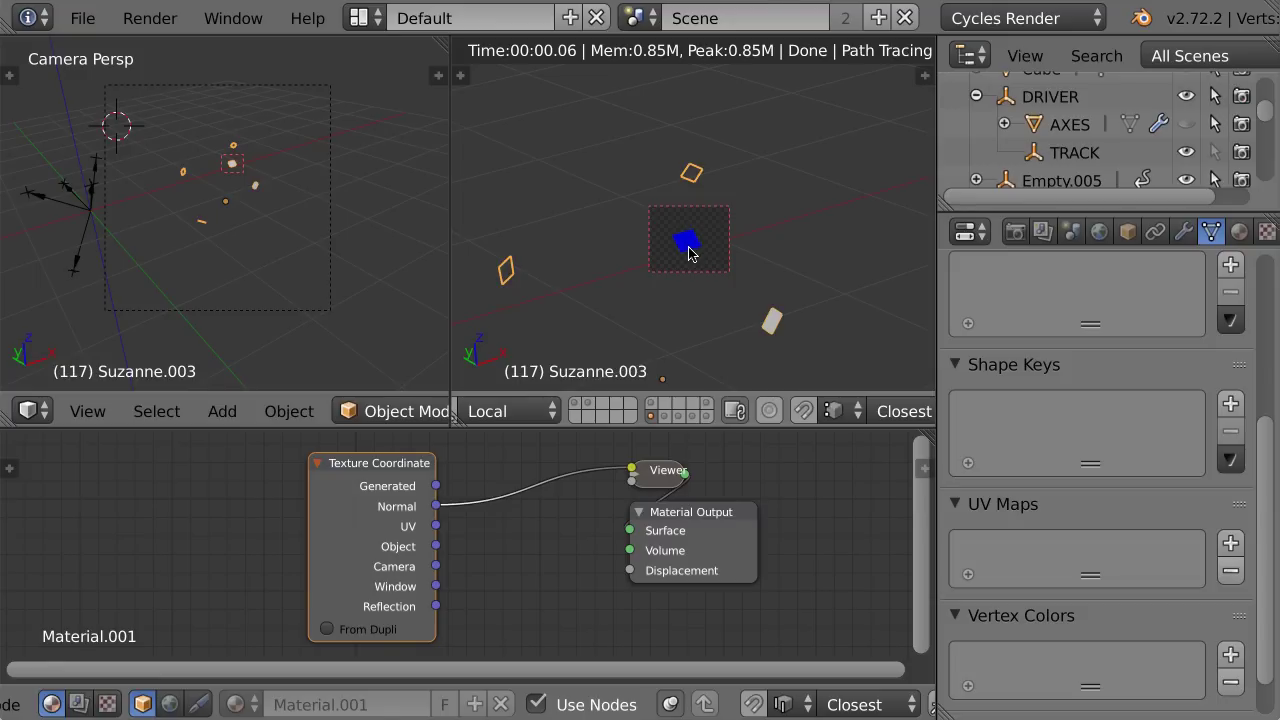
pyautogui.press('F12')
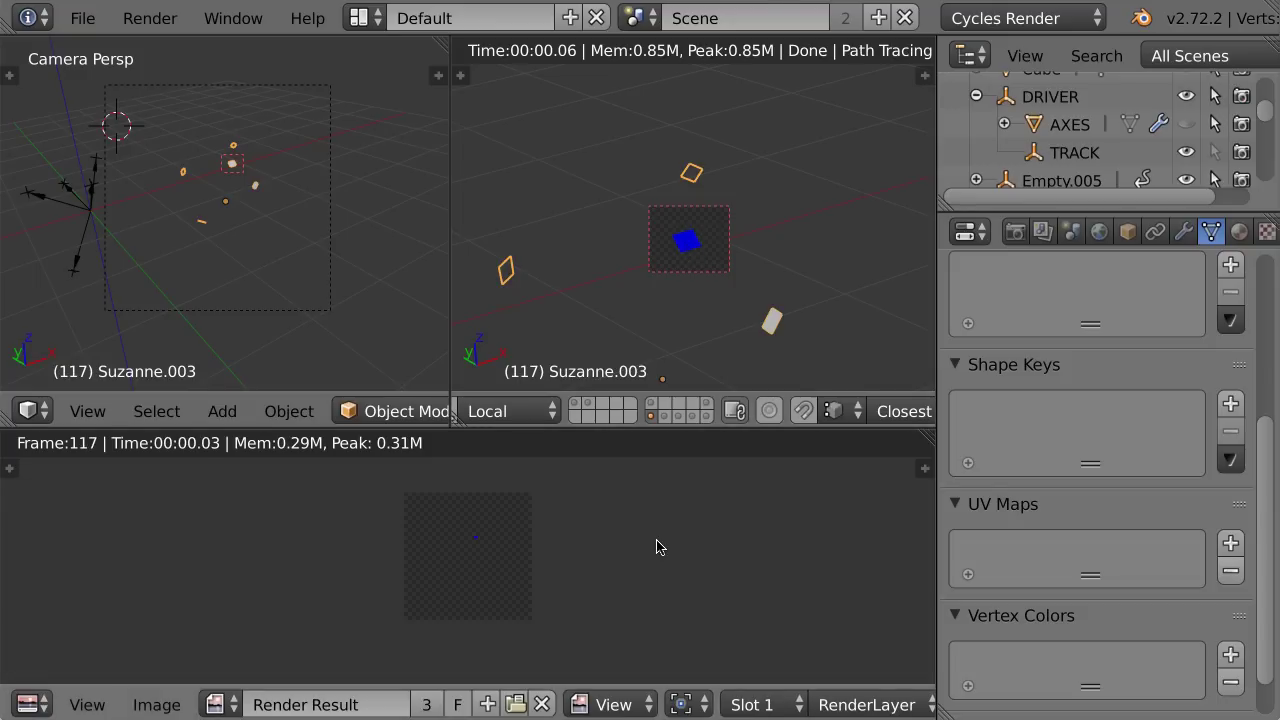
# - Show the Render Result enlarged and sample the blue patch: about R -0.050, G -0.713, B 0.699
pyautogui.press('Escape')
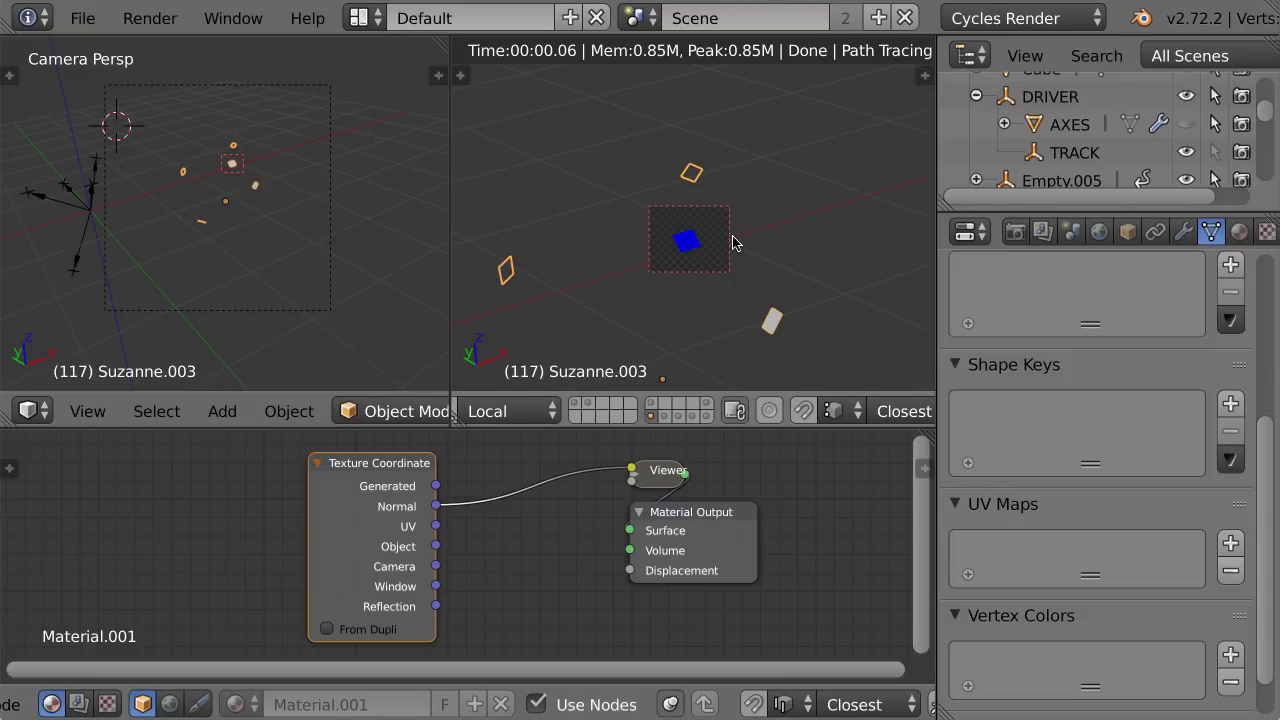
pyautogui.press('F12')
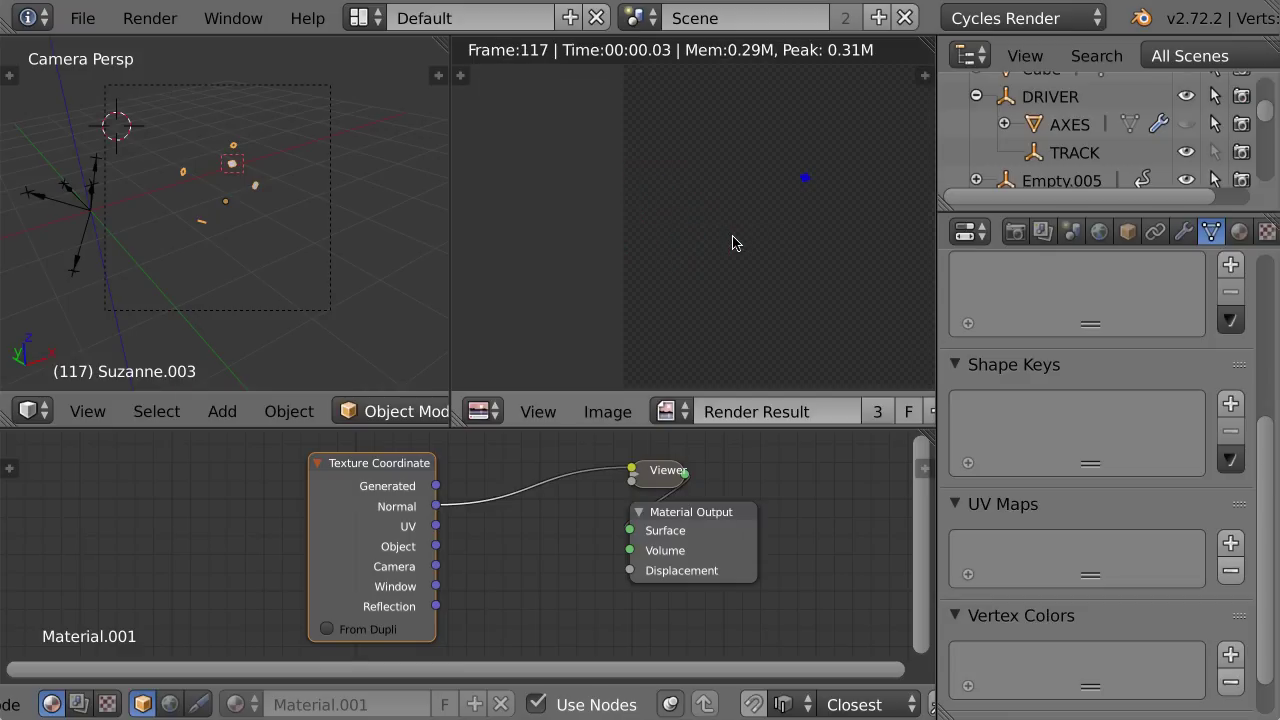
pyautogui.click(728, 138)
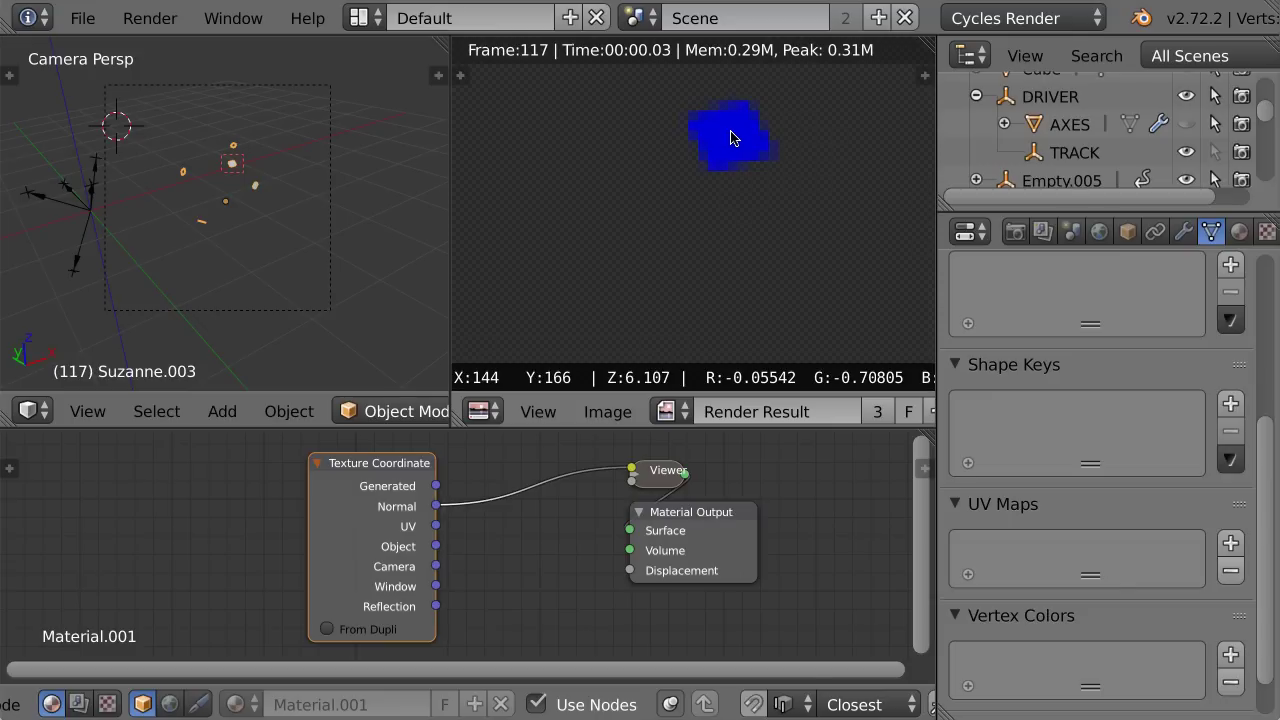
pyautogui.moveTo(449, 217); pyautogui.dragTo(268, 212)
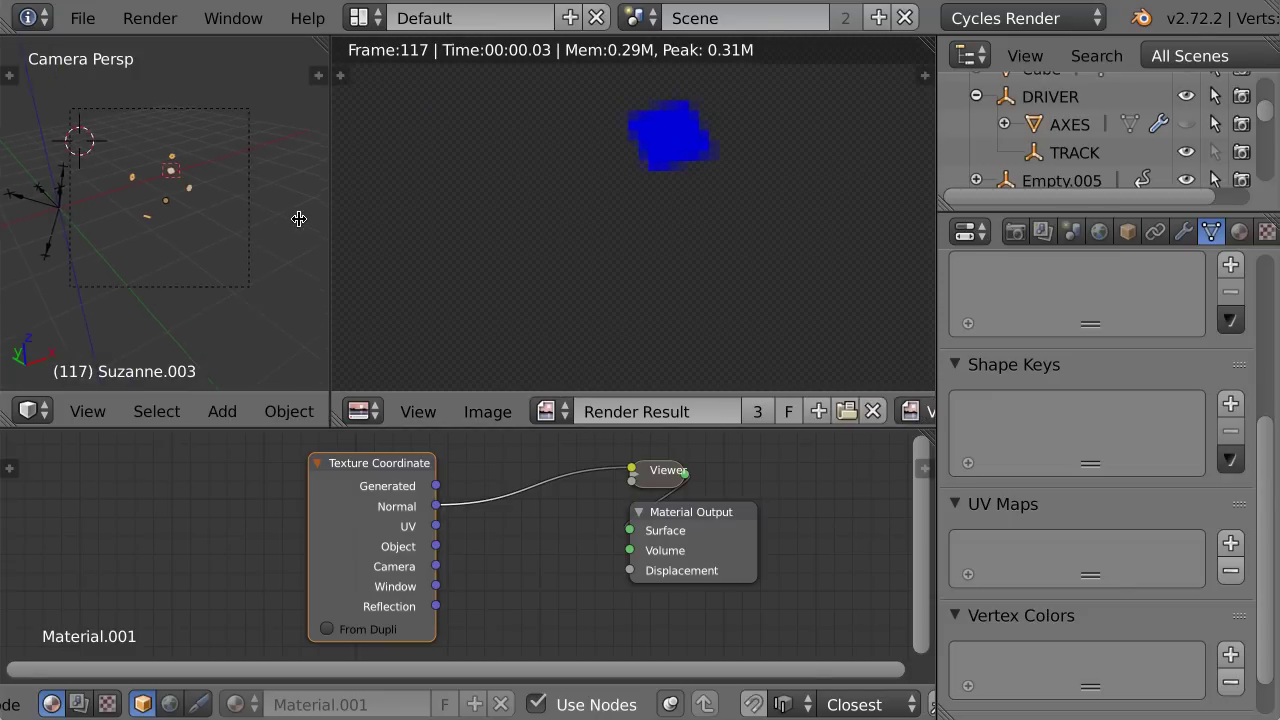
pyautogui.click(634, 140)
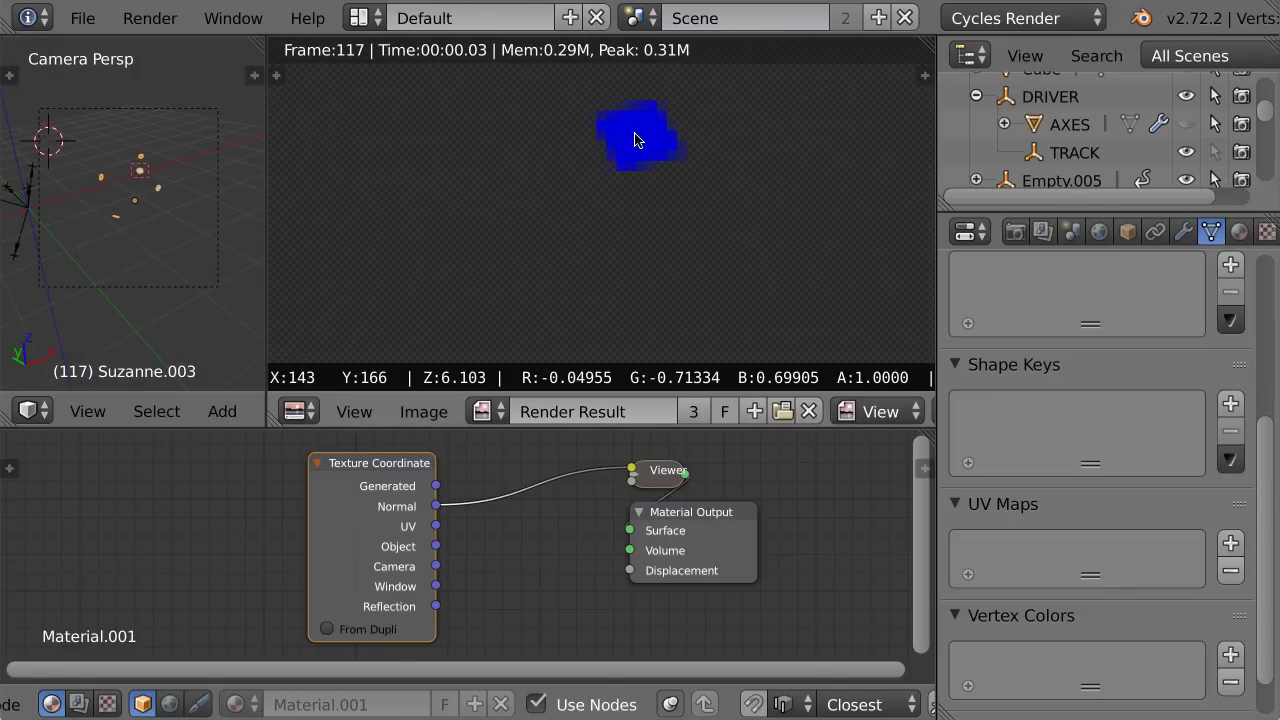
pyautogui.moveTo(634, 140); pyautogui.dragTo(607, 297, button='middle')
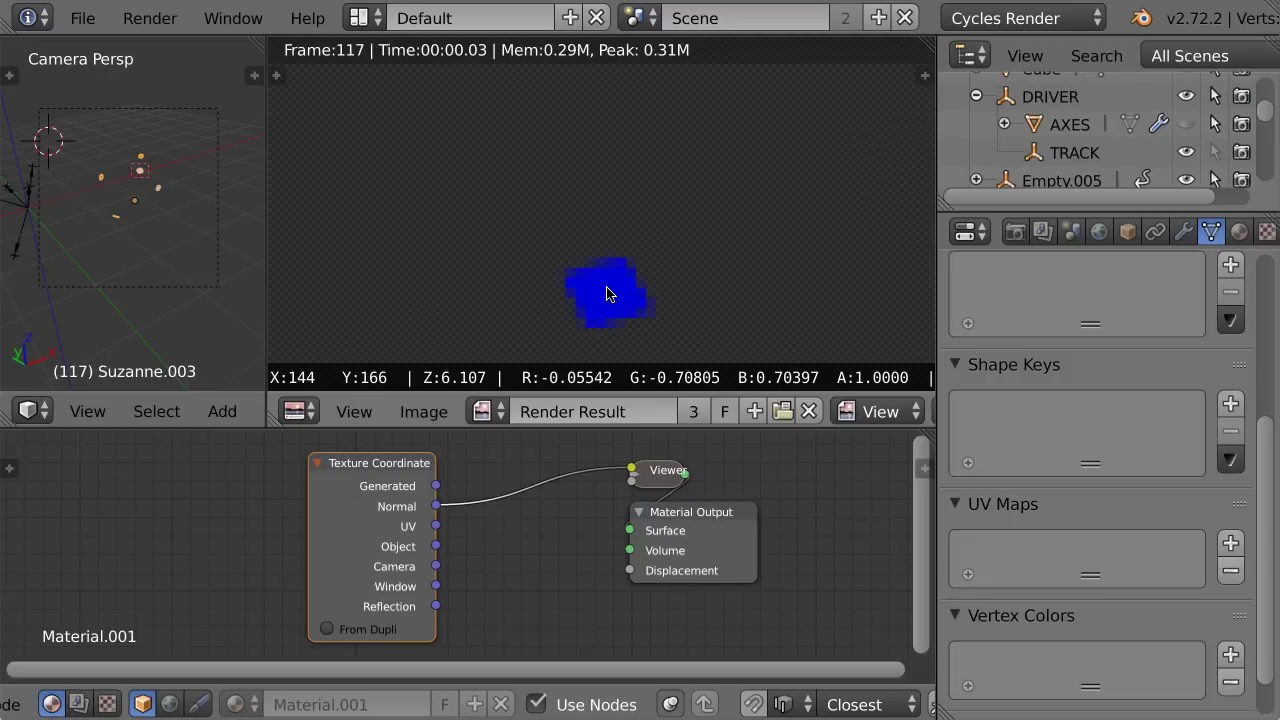
# - Dismiss the pixel value readout on the Render Result image
pyautogui.moveTo(607, 294); pyautogui.dragTo(603, 300)
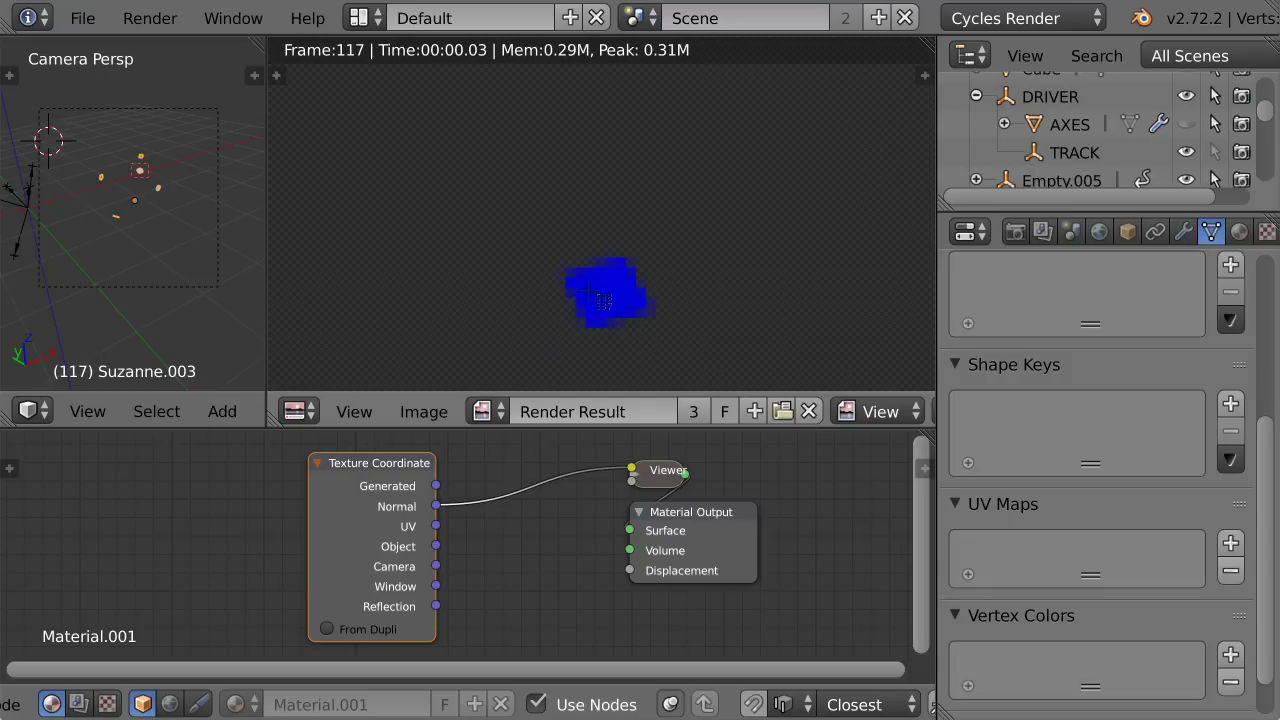